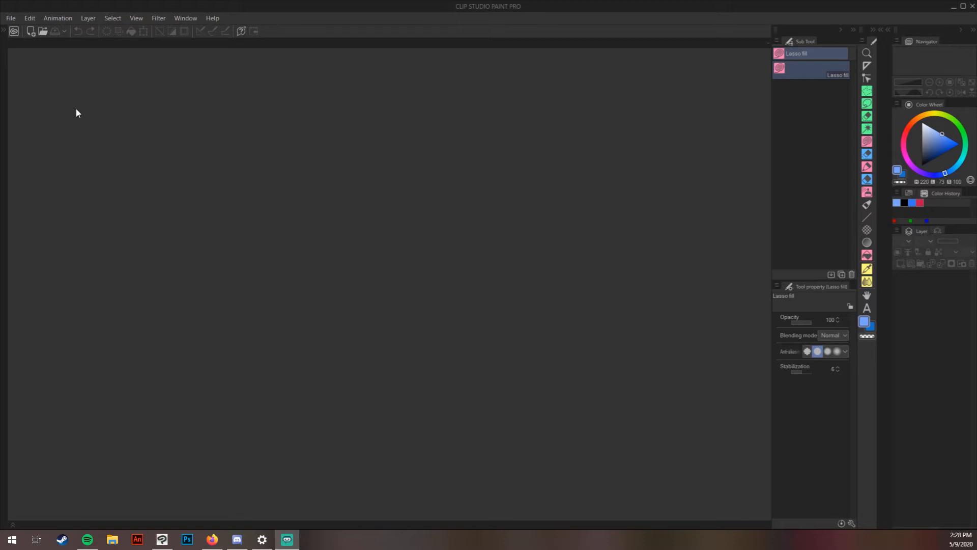
Step: Create a new 10200 × 6600 px illustration canvas at 72 dpi in Color mode with the light gray paper color
left_click(11, 19)
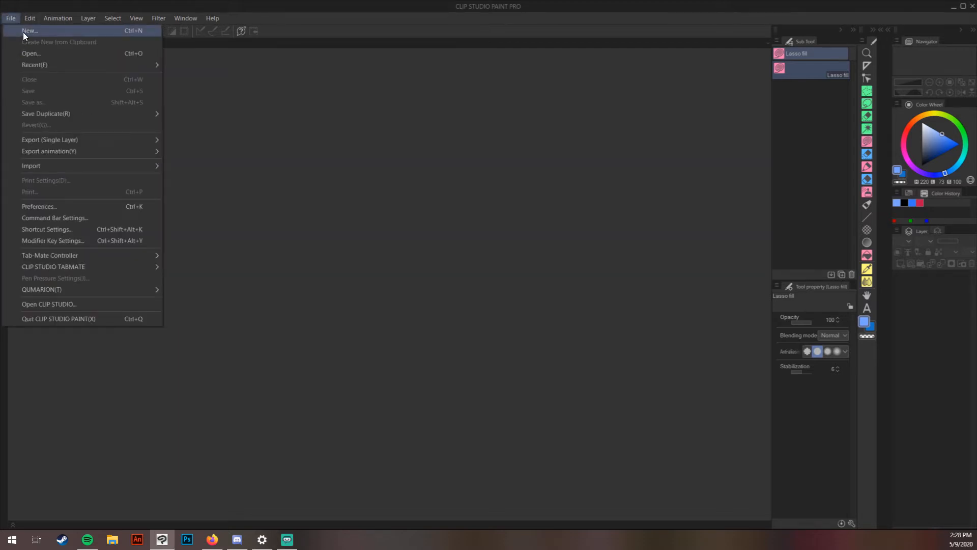
left_click(23, 32)
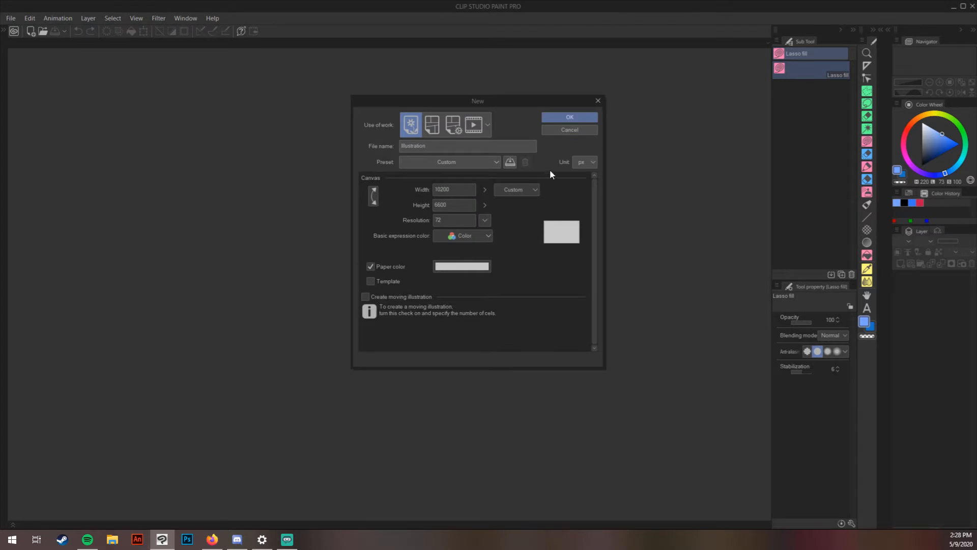
left_click(590, 163)
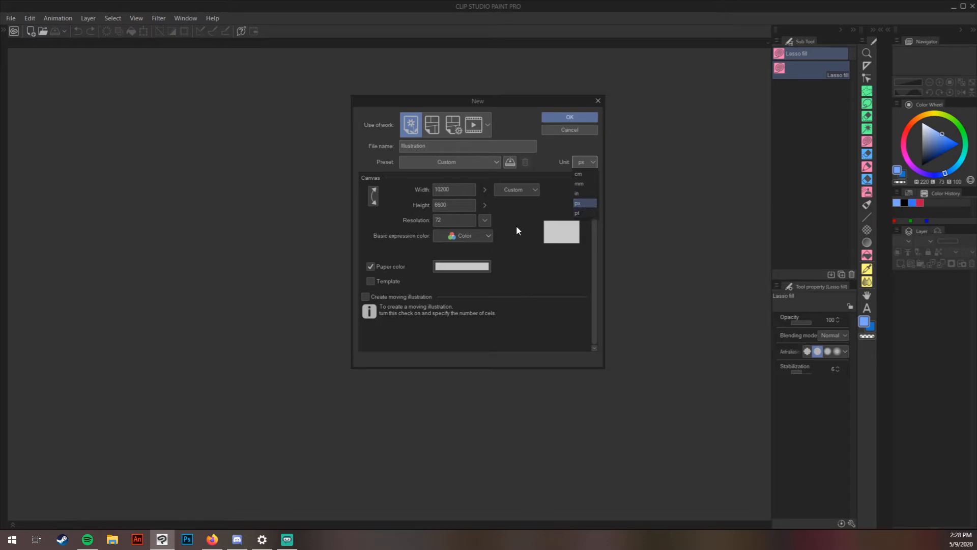
left_click(511, 253)
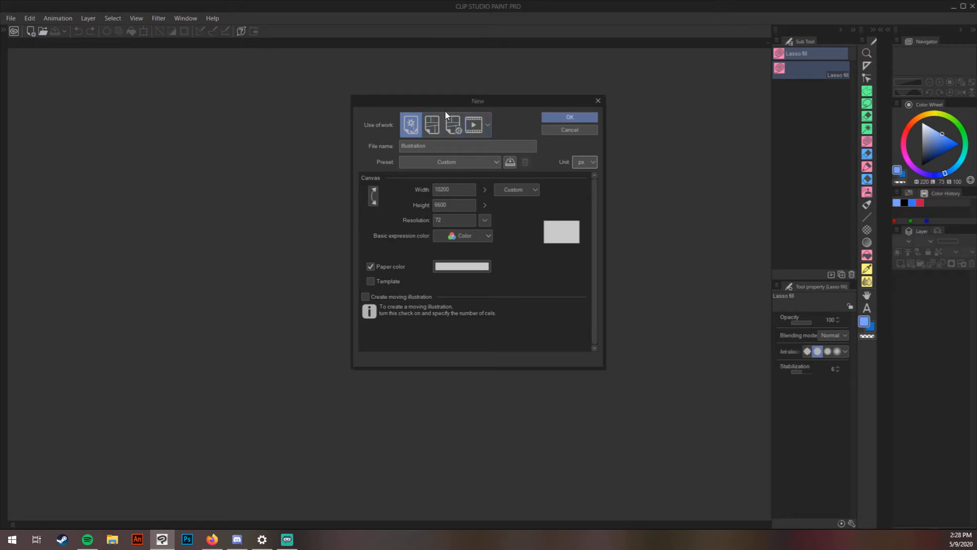
left_click(462, 265)
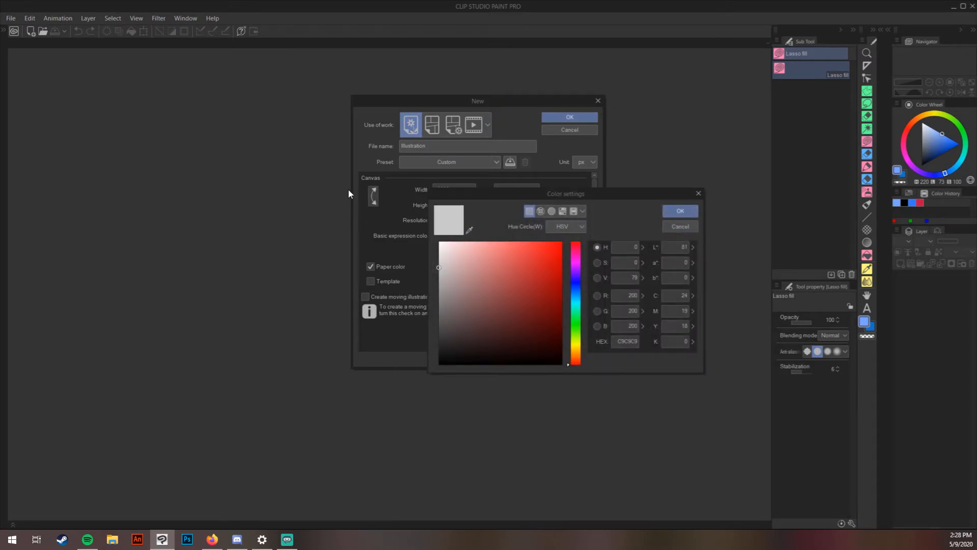
left_click(691, 227)
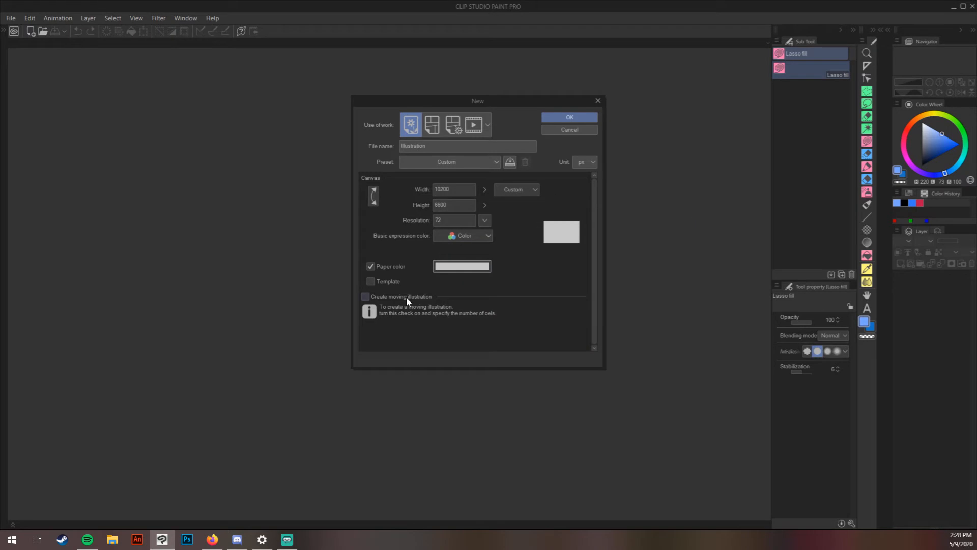
left_click(571, 119)
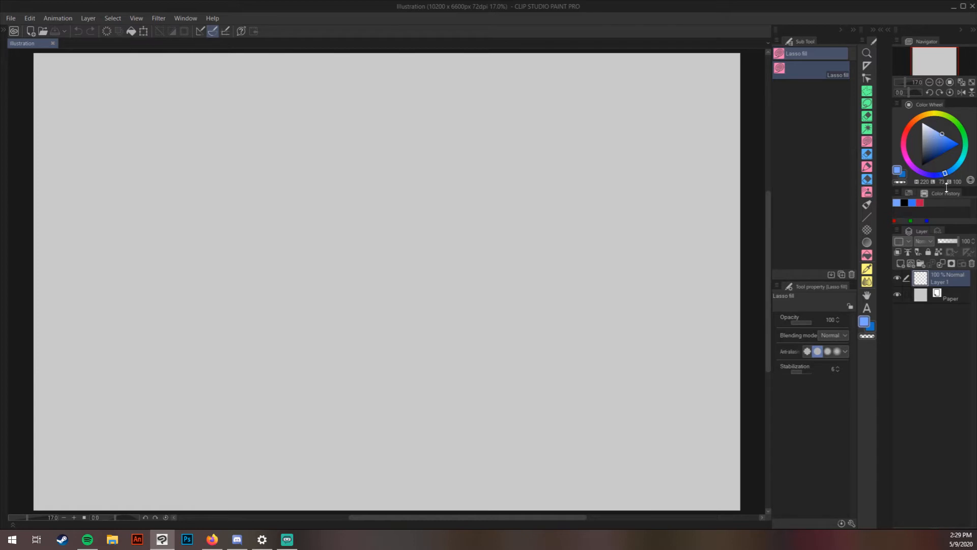
Step: Enlarge the Color Set palette to review its list of available sets, and return to the Color History
left_click(910, 193)
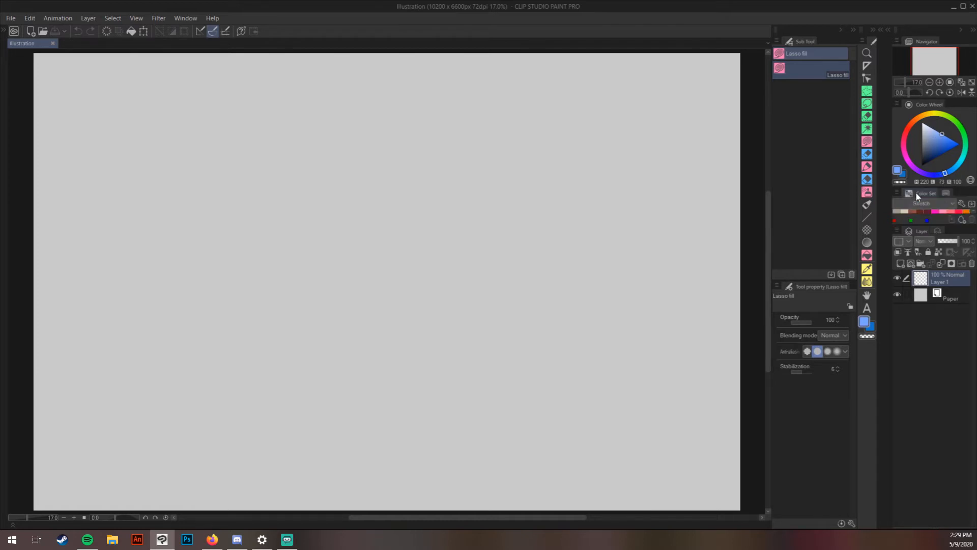
left_click_drag(930, 226, 930, 299)
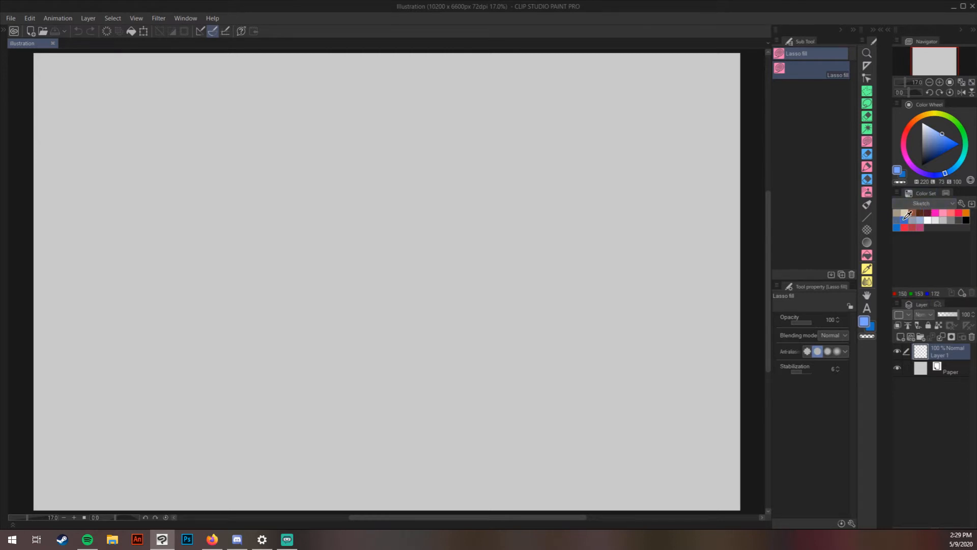
left_click(920, 202)
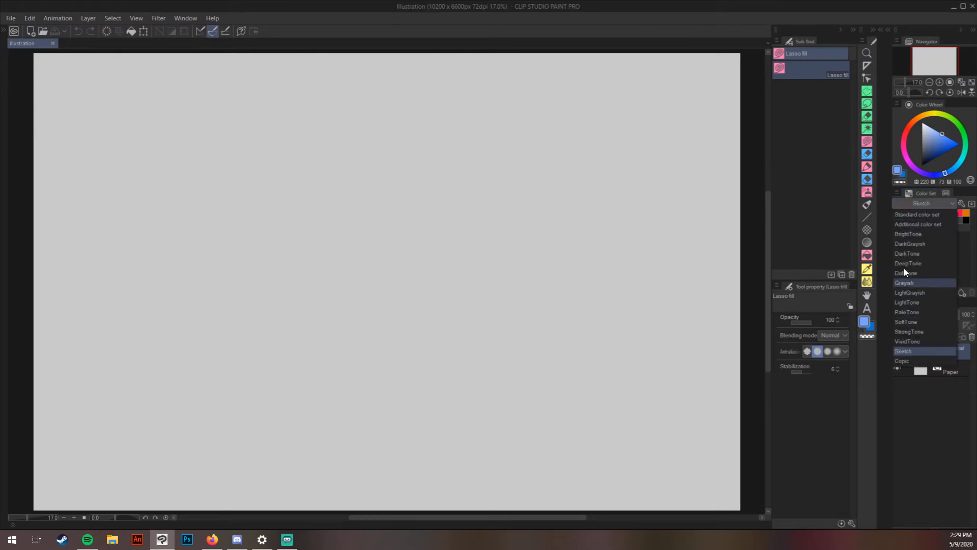
left_click(916, 204)
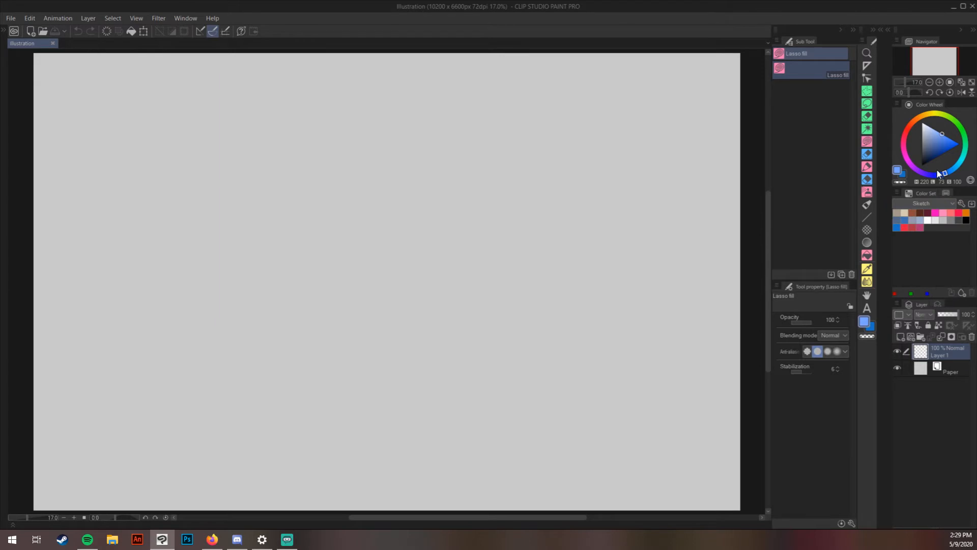
left_click(948, 192)
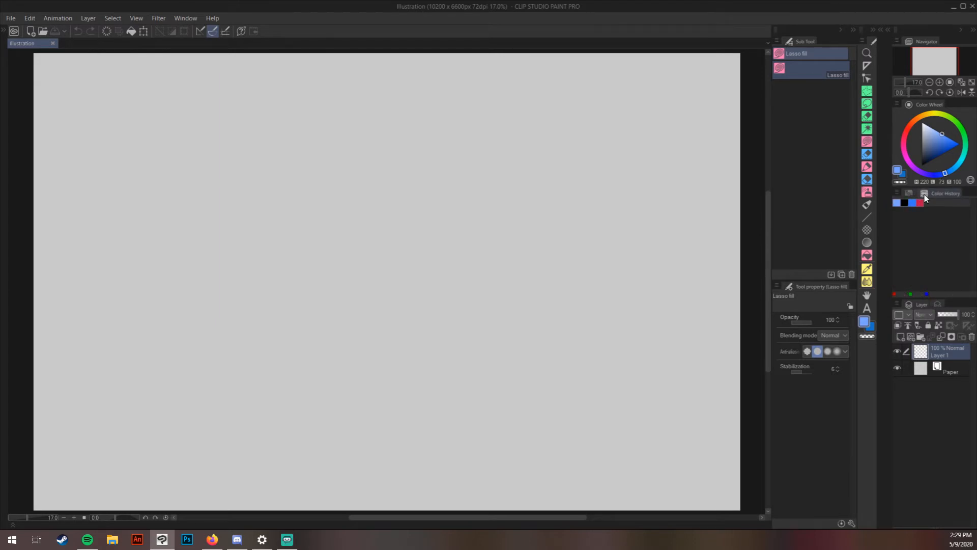
Step: Choose a yellow-orange color and draw a thin zigzag line in the canvas's upper left with the Round 2 marker
left_click(905, 137)
left_click(943, 140)
left_click(924, 115)
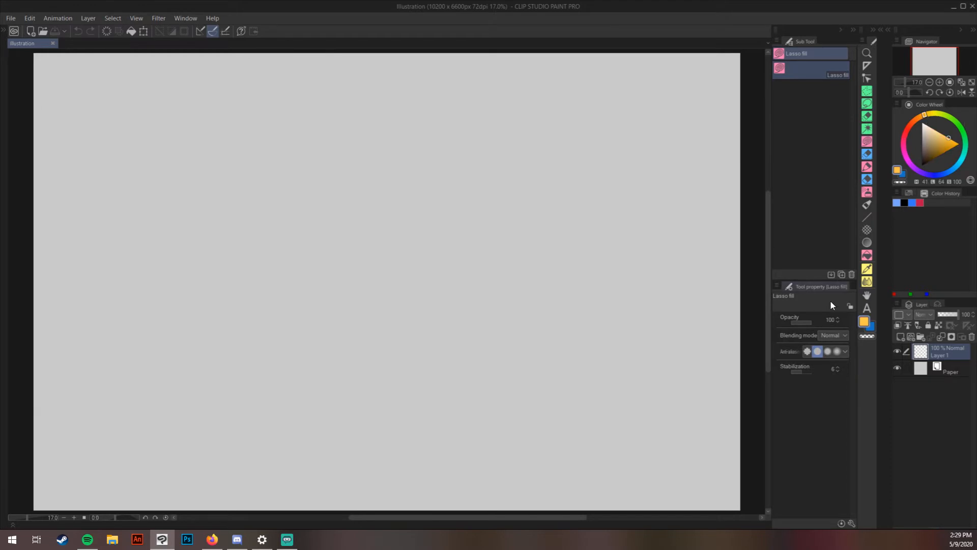
left_click(867, 167)
left_click_drag(233, 183, 363, 270)
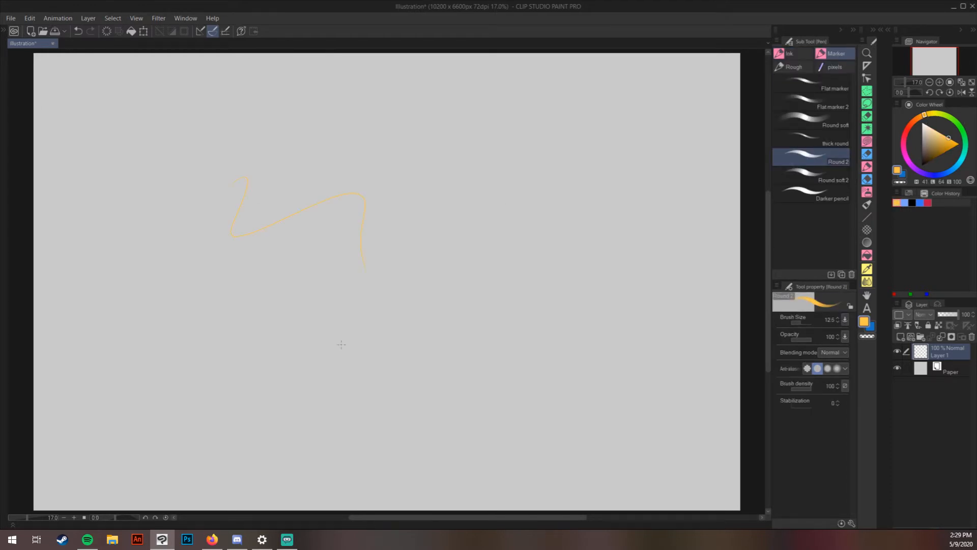
Step: Create a large solid yellow-orange oval beside the zigzag with Lasso fill, and sample the gray of the paper
left_click(866, 140)
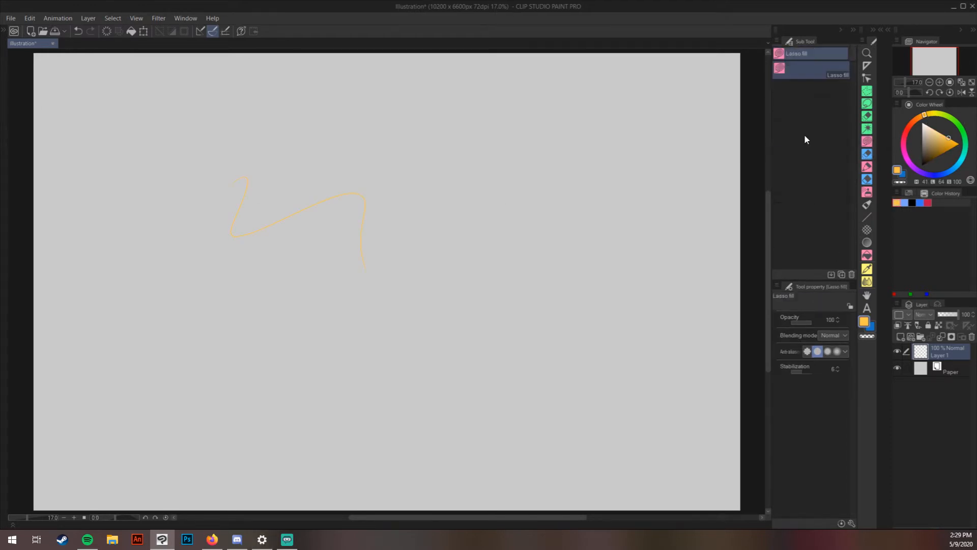
mouse_move(505, 182)
left_mouse_down()
mouse_move(560, 315)
mouse_move(507, 195)
left_mouse_up()
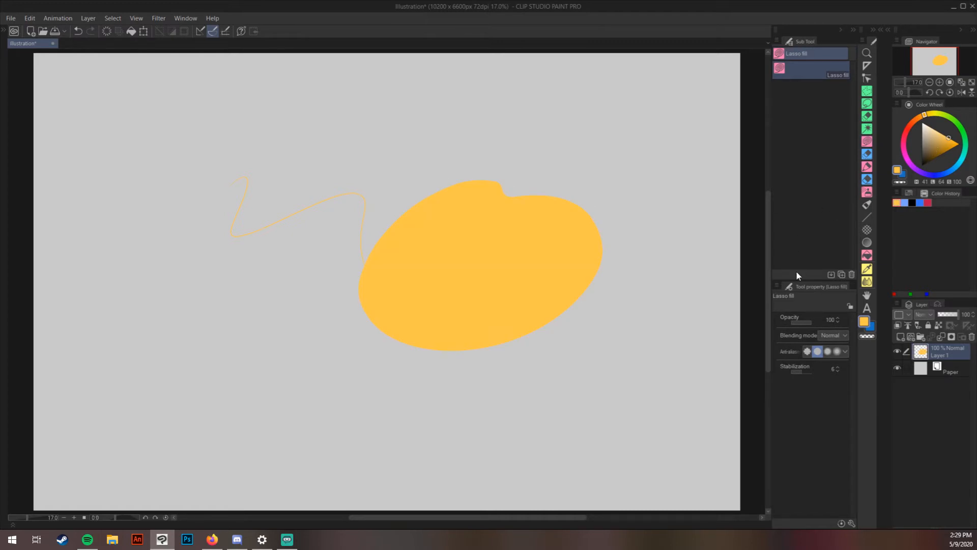
key("alt")
left_click(632, 273, "alt")
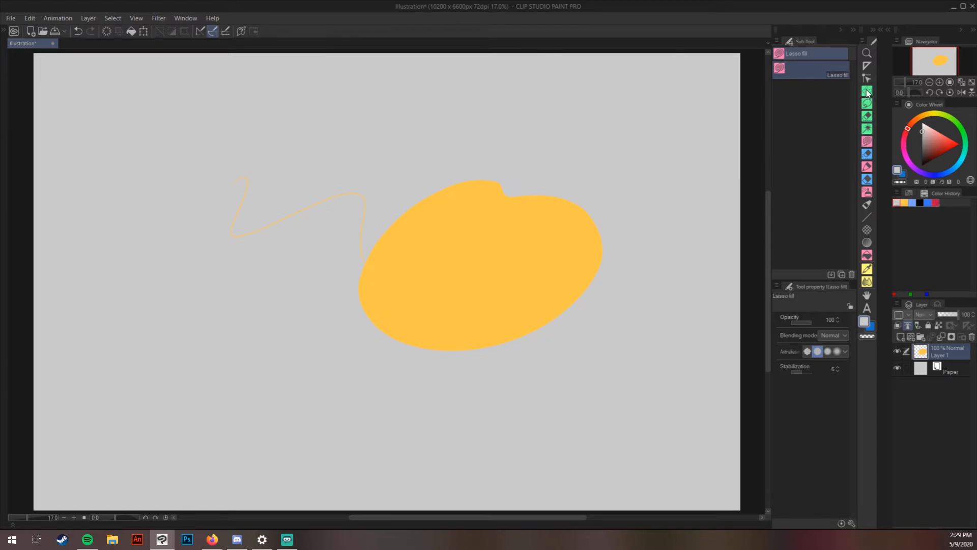
Step: Add a new layer above the reference layer and fill the oval's area on it with light blue
left_click(865, 257)
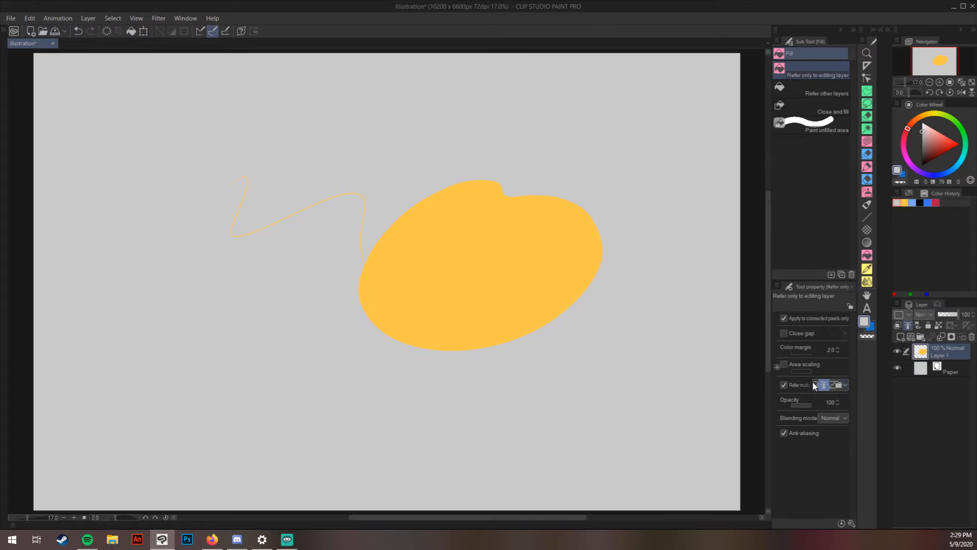
left_click(900, 336)
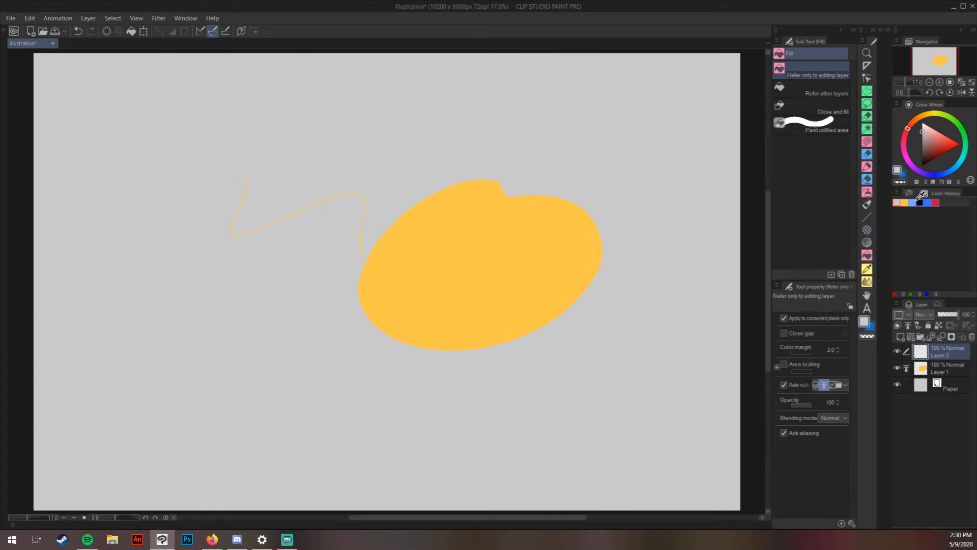
left_click(913, 202)
left_click(493, 259)
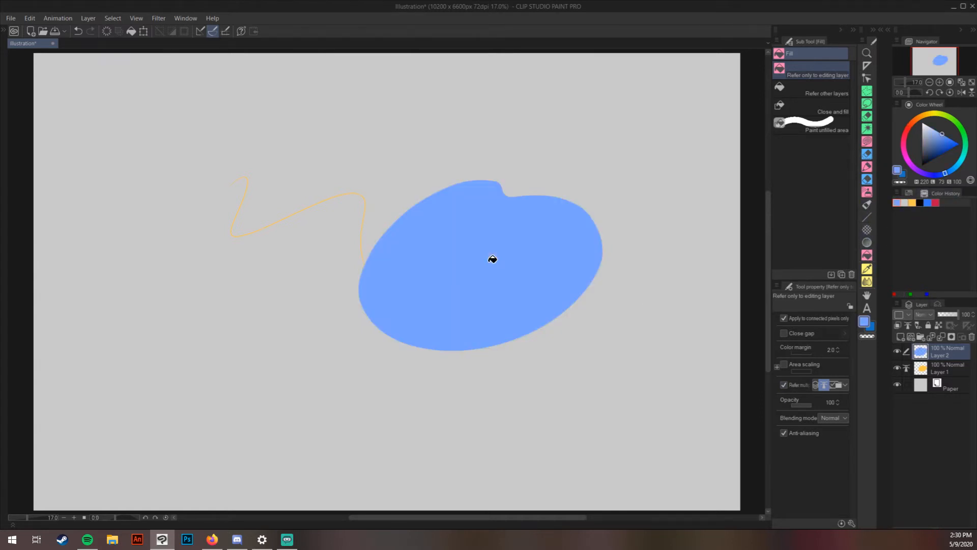
Step: Turn off referring to multiple layers for the Fill tool and make Layer 2 the active layer
left_click(923, 371)
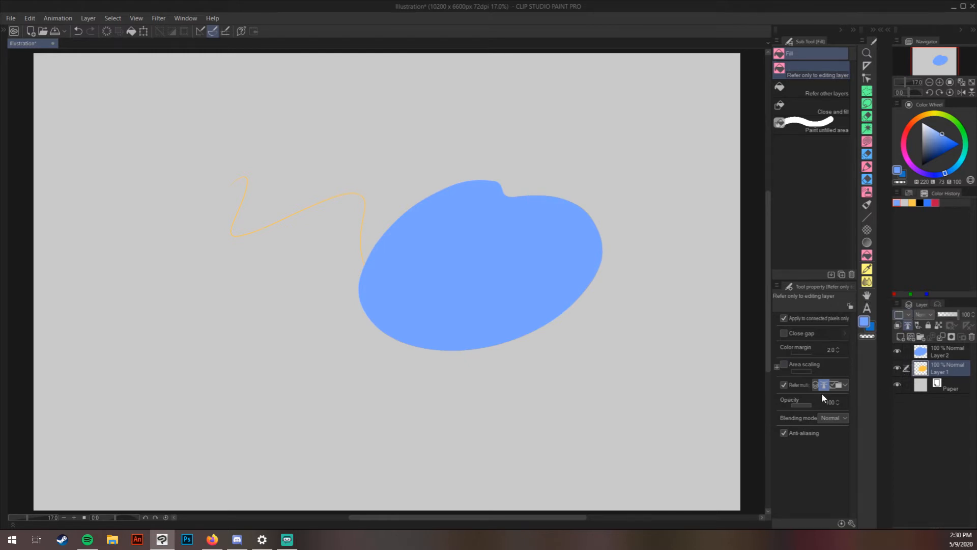
left_click(783, 385)
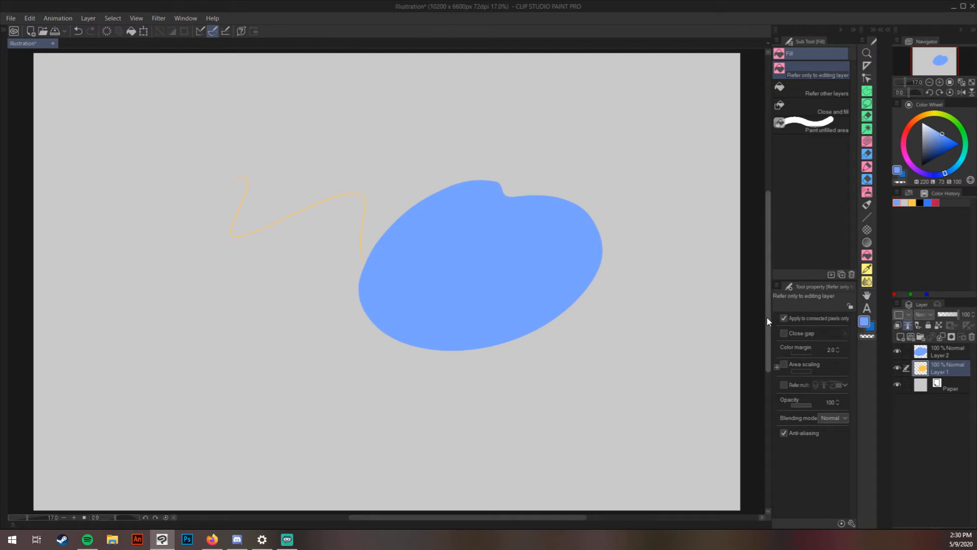
left_click(941, 353)
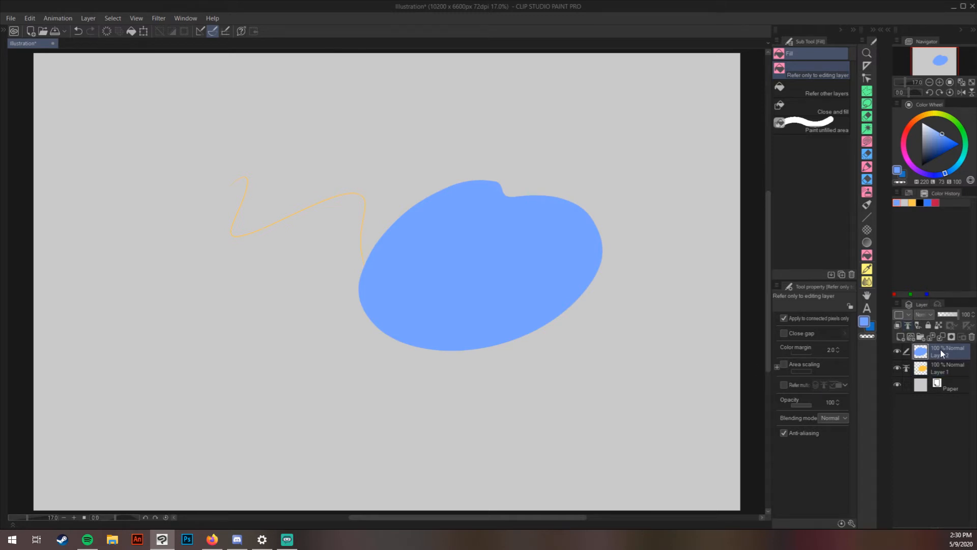
Step: Lock the transparent pixels of Layer 2 instead of the whole layer, and hide Layer 1
left_click(927, 326)
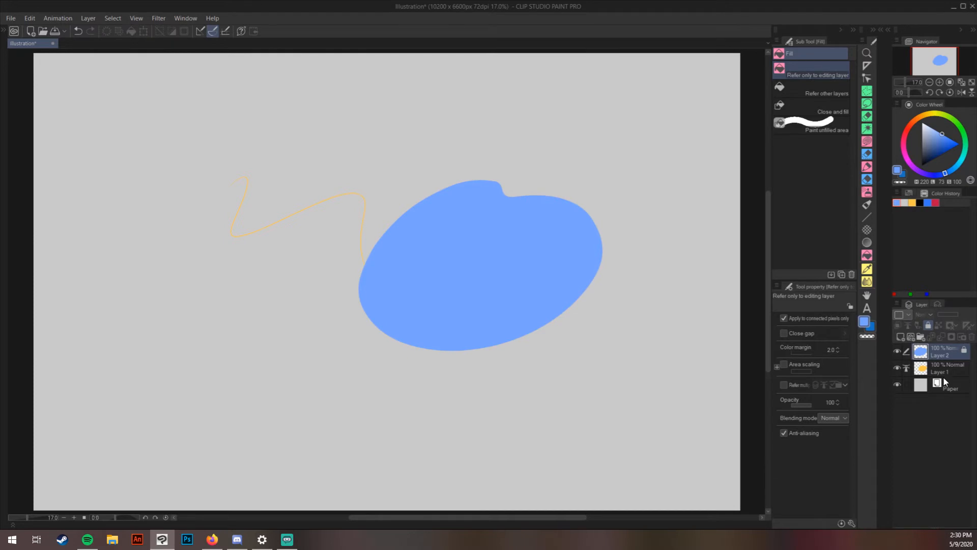
left_click(928, 326)
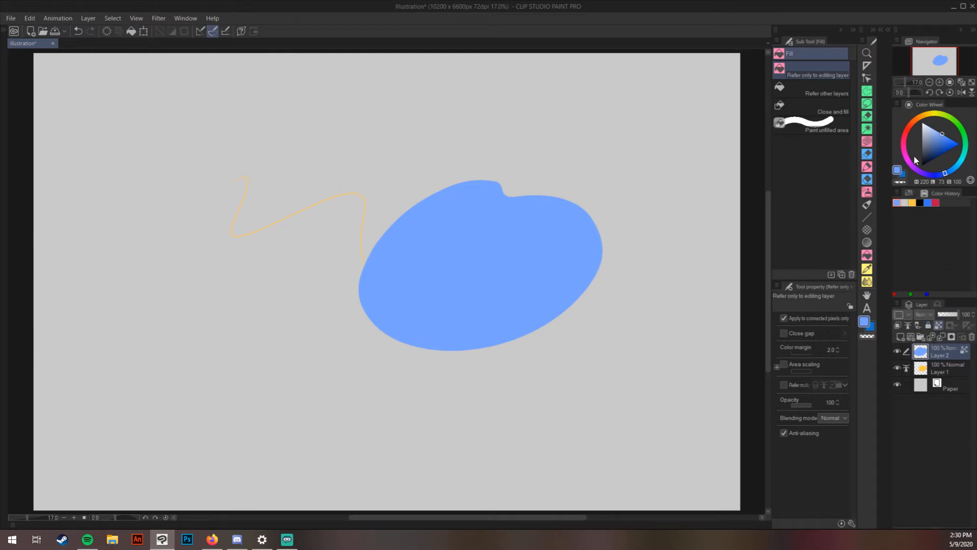
left_click(897, 368)
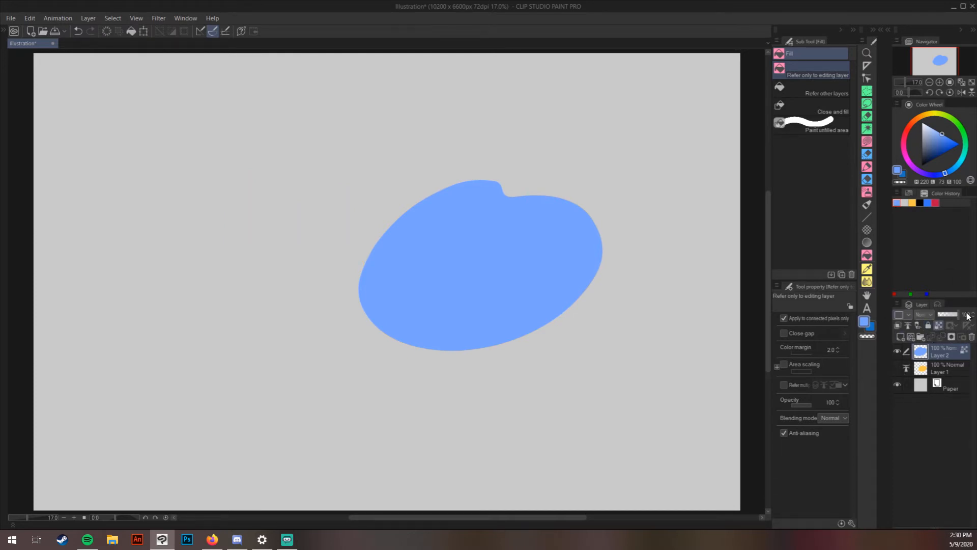
Step: Scribble crimson red lines across the blue oval with the Round 2 marker, running the strokes past its edges
left_click(935, 202)
left_click(866, 166)
mouse_move(407, 211)
left_mouse_down()
mouse_move(514, 192)
mouse_move(455, 383)
mouse_move(382, 148)
mouse_move(529, 195)
mouse_move(377, 367)
mouse_move(525, 336)
mouse_move(633, 330)
left_mouse_up()
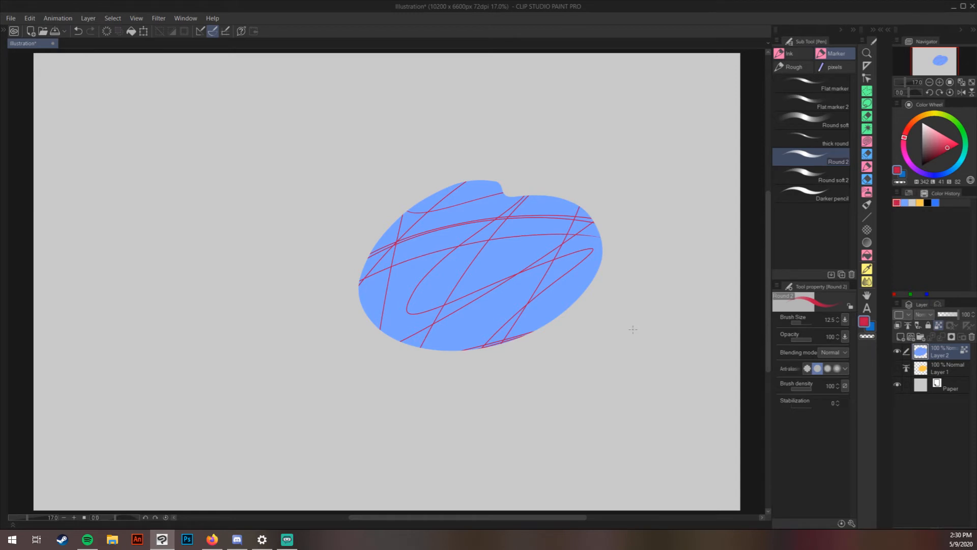
Step: With the thick round marker at size 499.9, paint overlapping red strokes beside the oval and a diagonal yellow-orange band limited to painted pixels
left_click(819, 134)
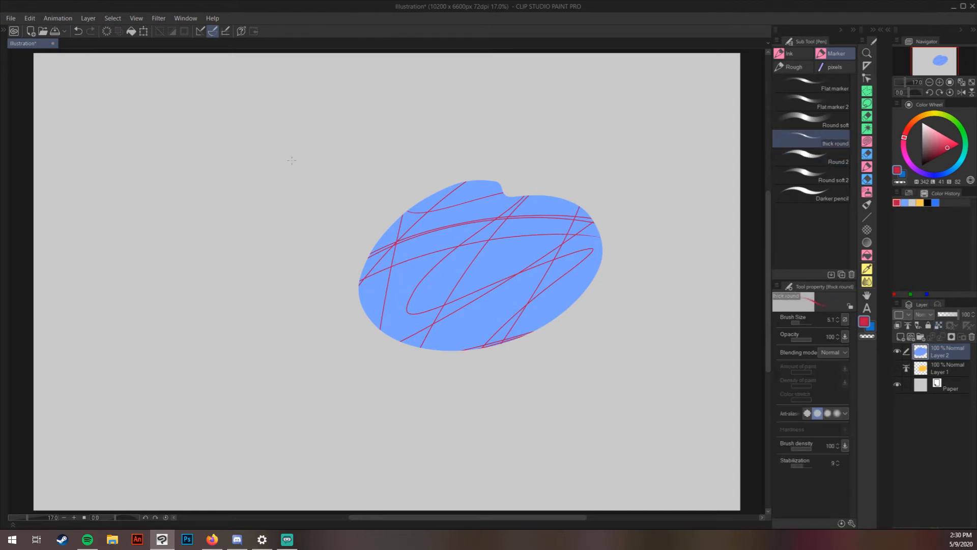
left_click(809, 321)
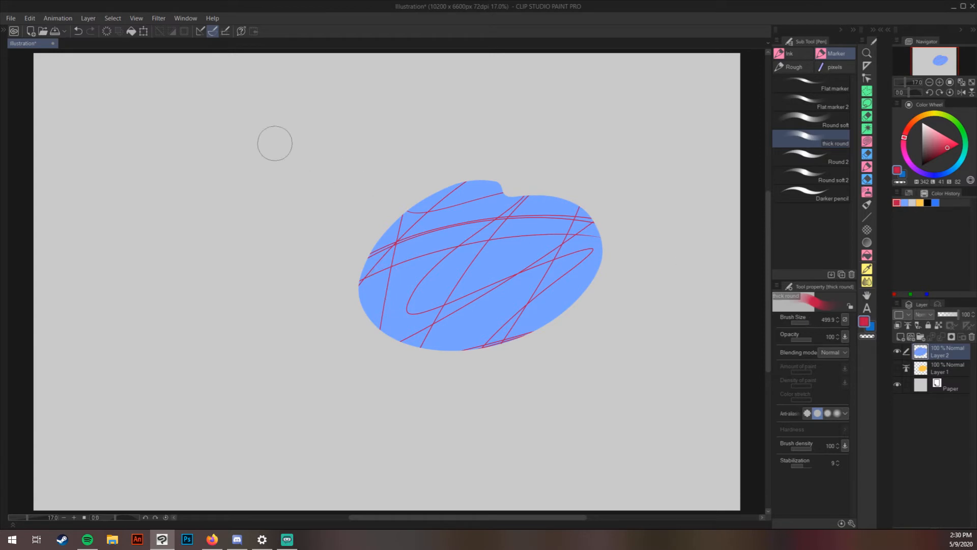
mouse_move(245, 149)
left_mouse_down()
mouse_move(292, 157)
mouse_move(280, 229)
mouse_move(336, 285)
mouse_move(362, 297)
mouse_move(382, 278)
left_mouse_up()
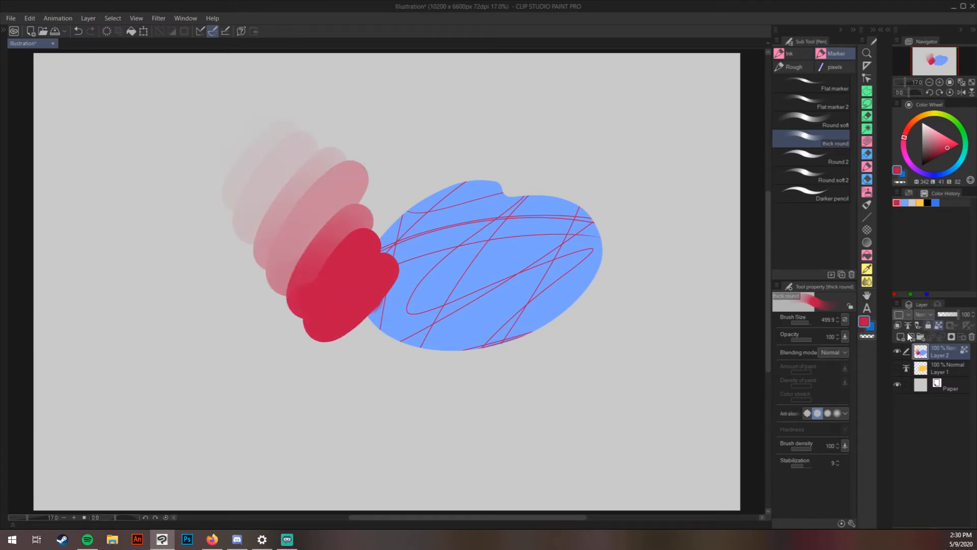
left_click(920, 203)
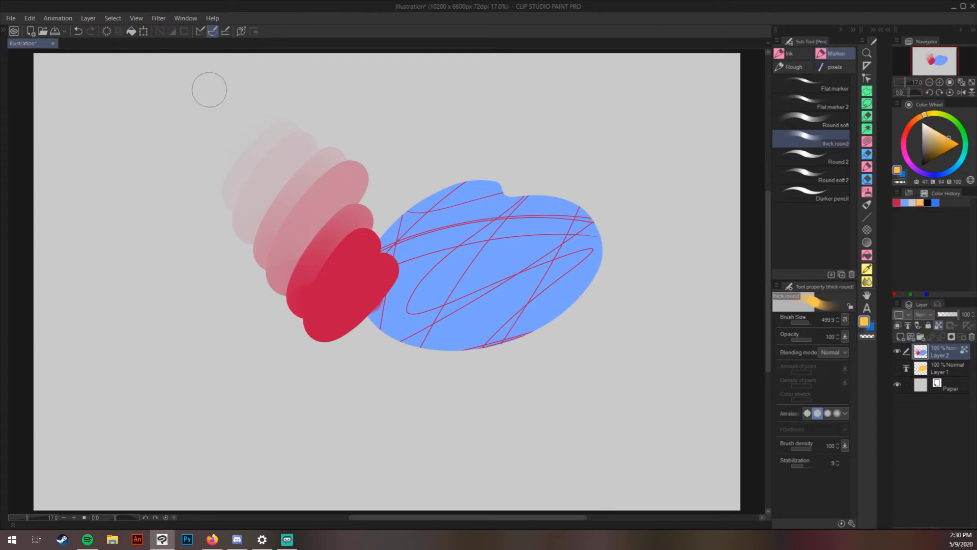
left_click_drag(252, 133, 399, 339)
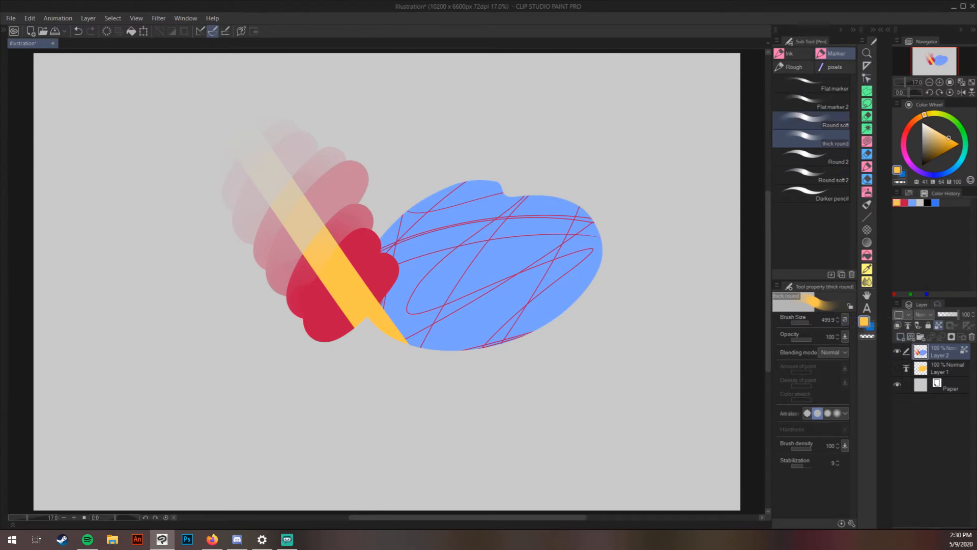
Step: Add a vector layer above Layer 2 and draw a wavy black line around the blue oval's upper right with the Darker pencil
left_click(867, 79)
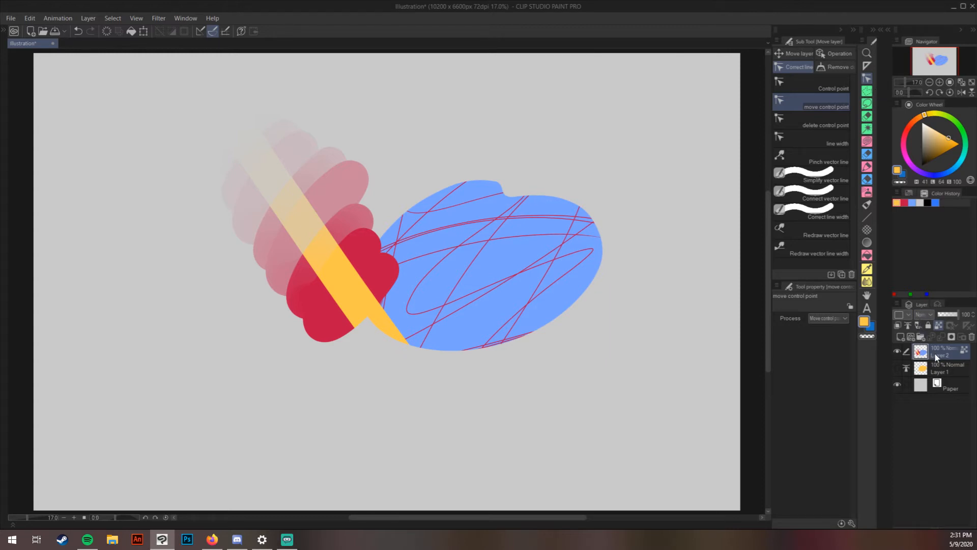
left_click(911, 337)
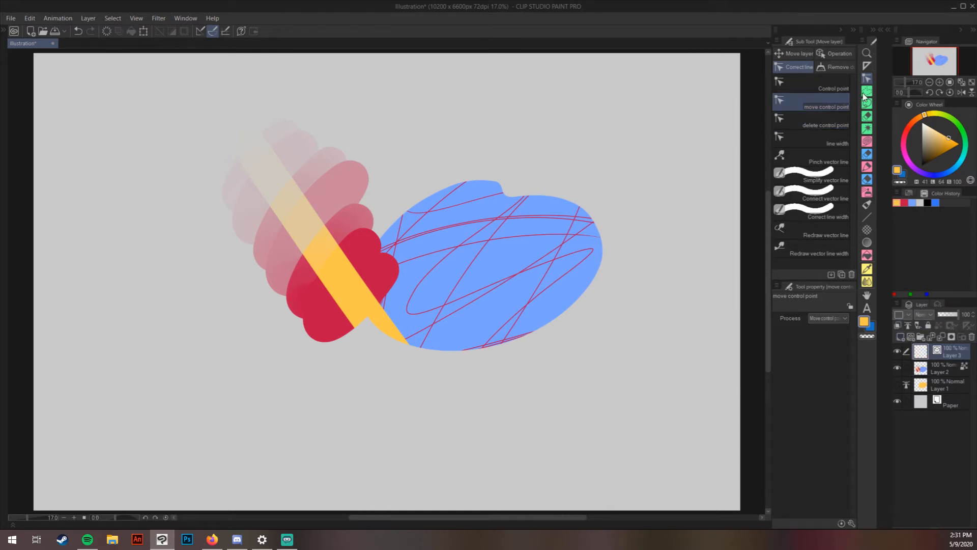
left_click(867, 167)
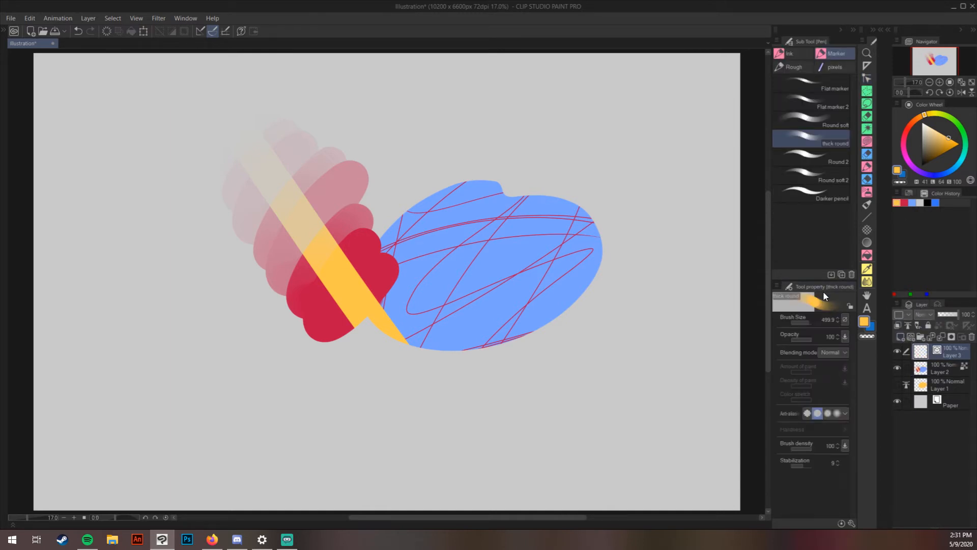
left_click(827, 193)
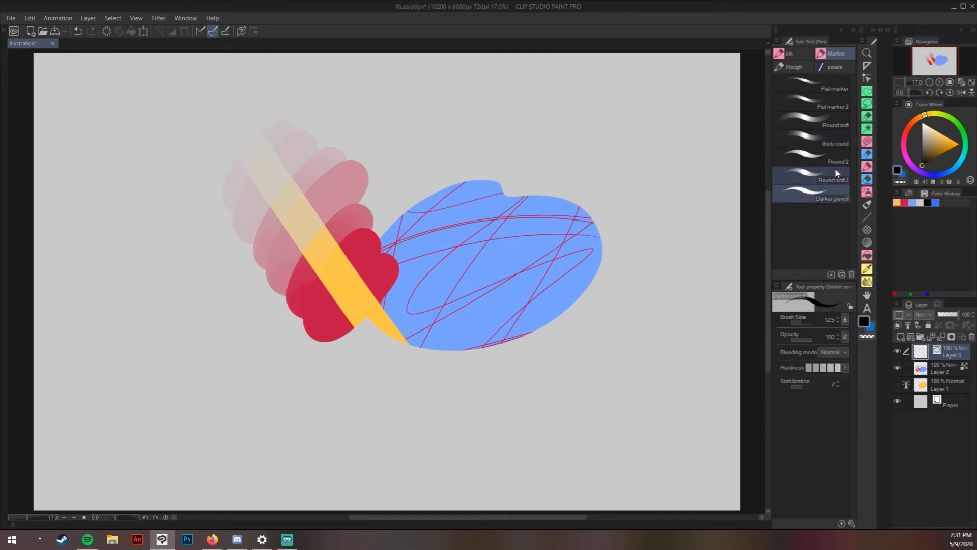
mouse_move(410, 128)
left_mouse_down()
mouse_move(501, 83)
mouse_move(702, 279)
mouse_move(634, 372)
left_mouse_up()
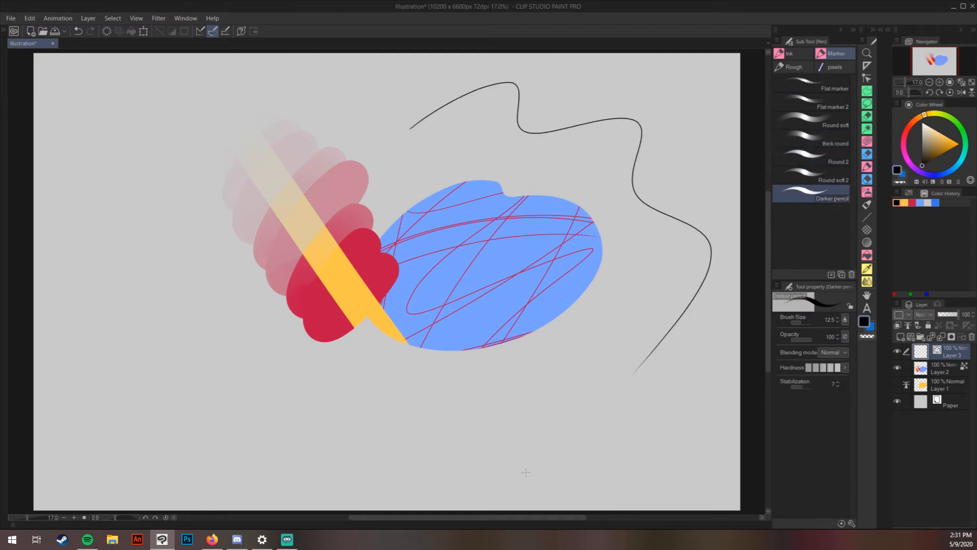
Step: Reshape the wavy vector line by moving several control points near its start and along its upper section into loops and dips
left_click(867, 78)
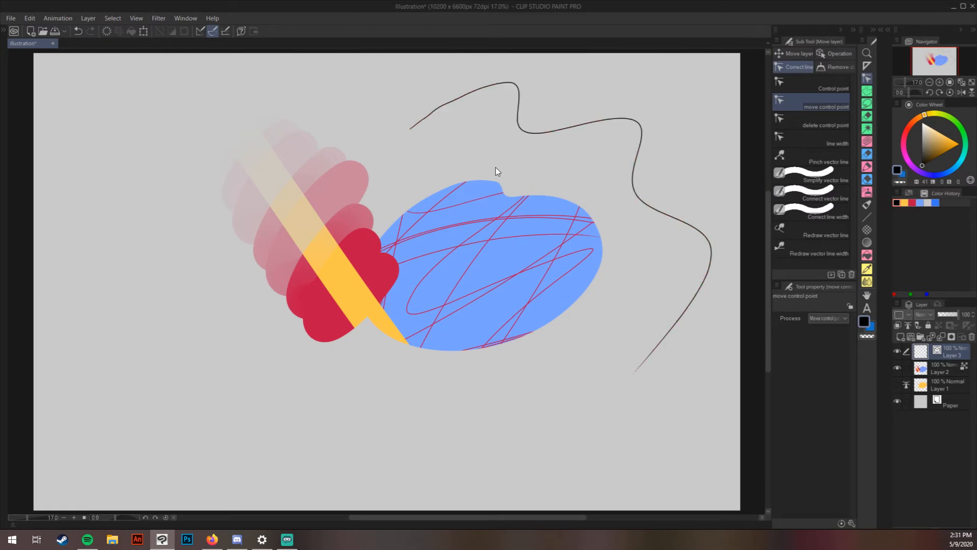
left_click_drag(441, 106, 460, 160)
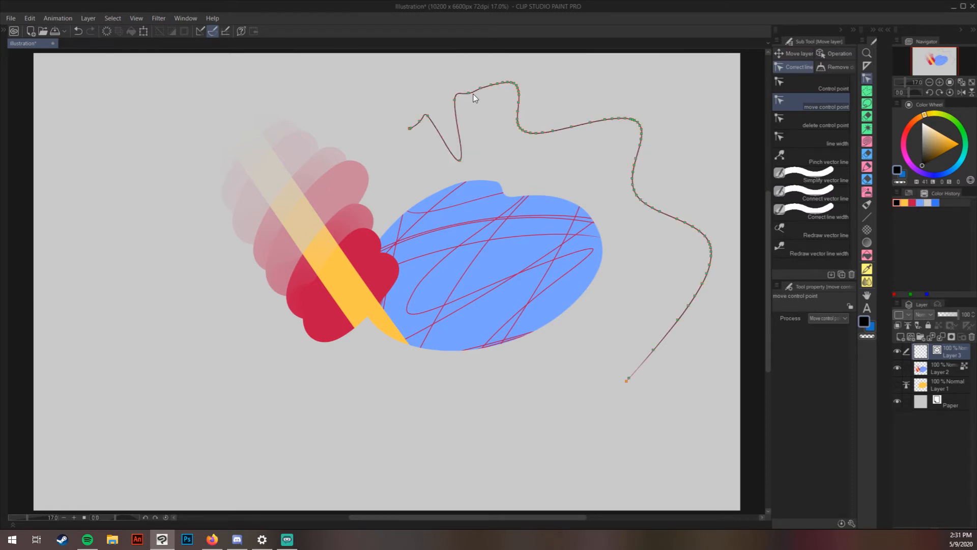
left_click_drag(469, 93, 492, 120)
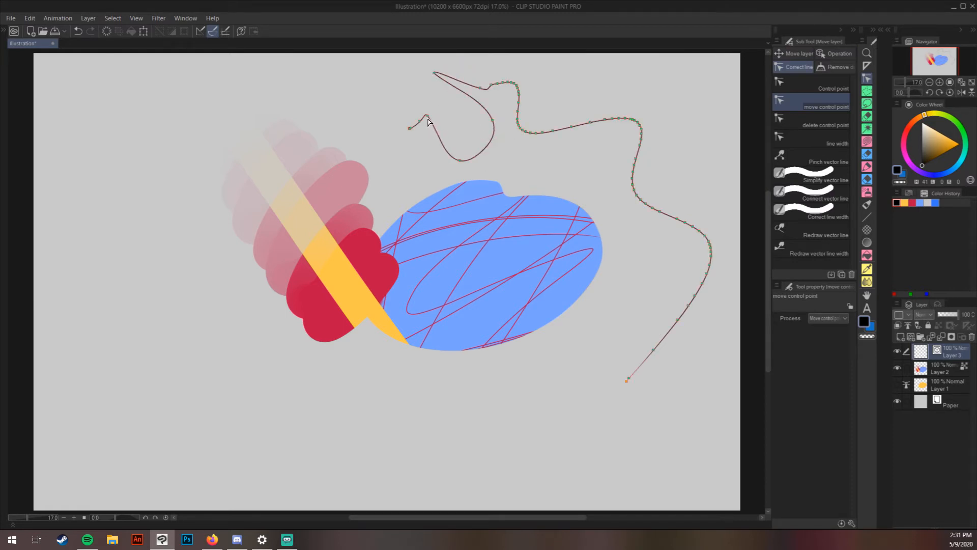
left_click_drag(428, 119, 421, 77)
left_click_drag(411, 127, 453, 135)
left_click_drag(496, 86, 502, 65)
left_click_drag(543, 132, 535, 168)
left_click_drag(571, 127, 565, 195)
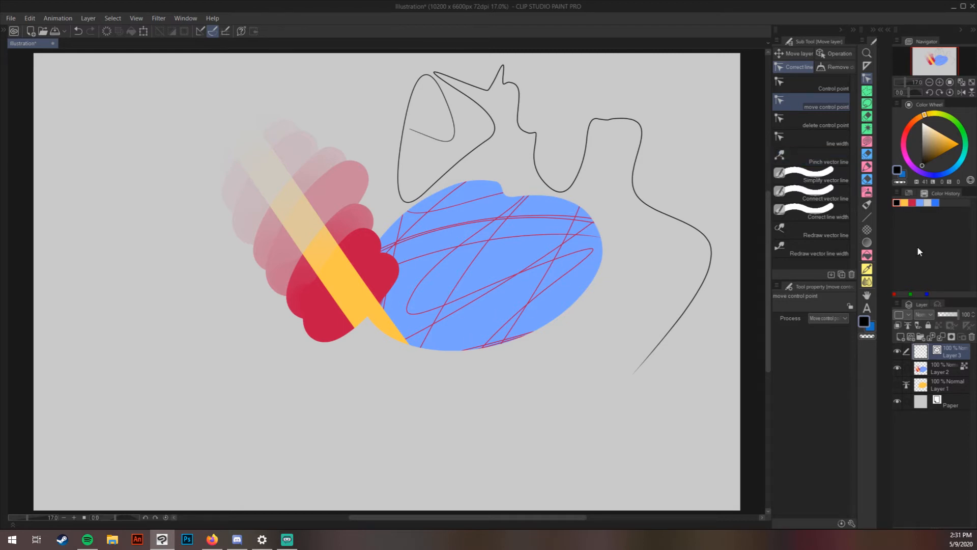
Step: Delete the vector layer and lasso-fill a large crimson red shape across the artwork on Layer 2 with its transparent pixels unlocked
left_click(971, 337)
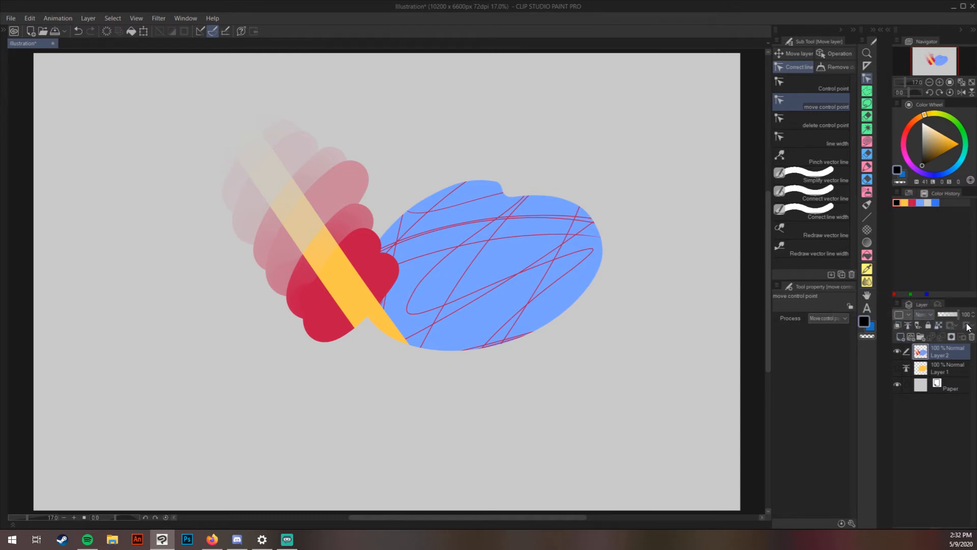
left_click(867, 142)
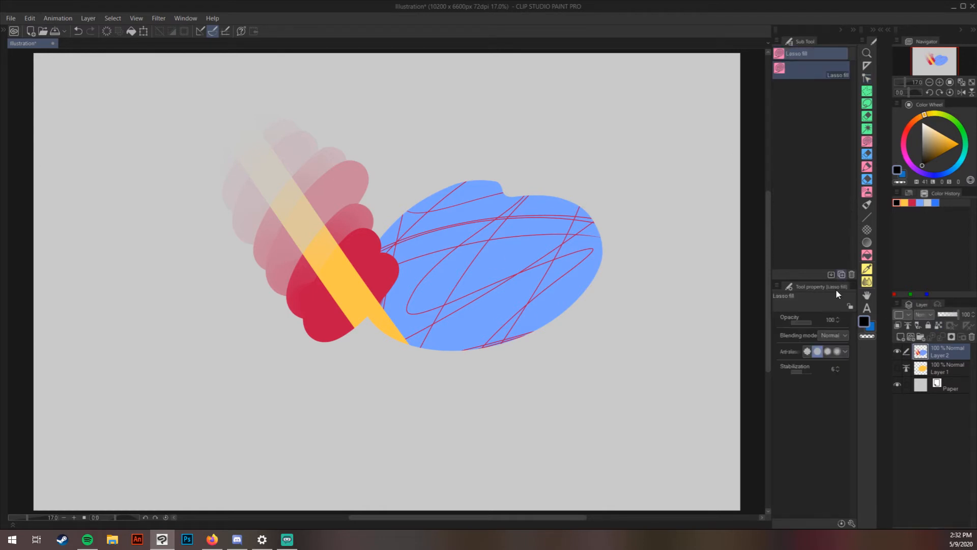
left_click(912, 203)
mouse_move(633, 165)
left_mouse_down()
mouse_move(591, 164)
mouse_move(340, 382)
mouse_move(641, 150)
left_mouse_up()
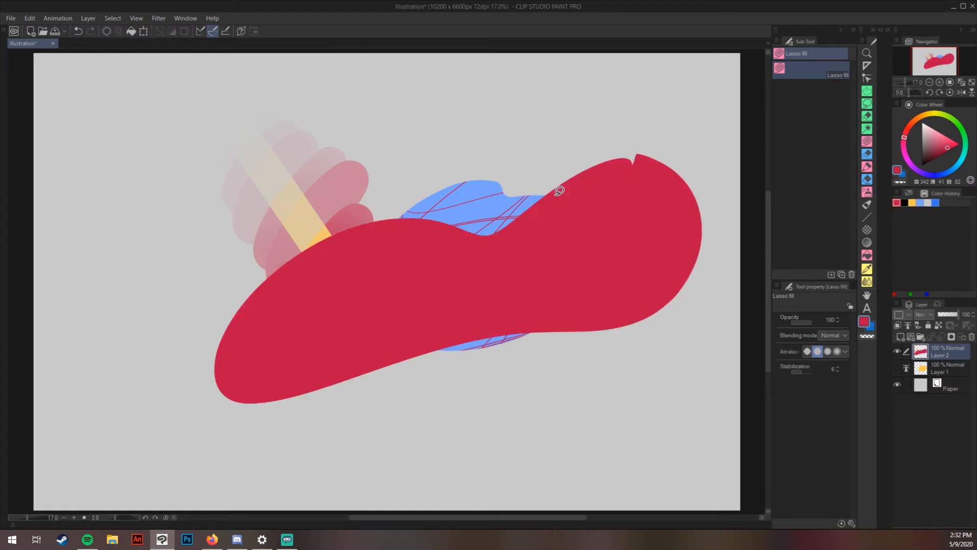
Step: Add a new raster layer clipped to Layer 2 and scribble thin black pencil lines across the red shape
left_click(900, 335)
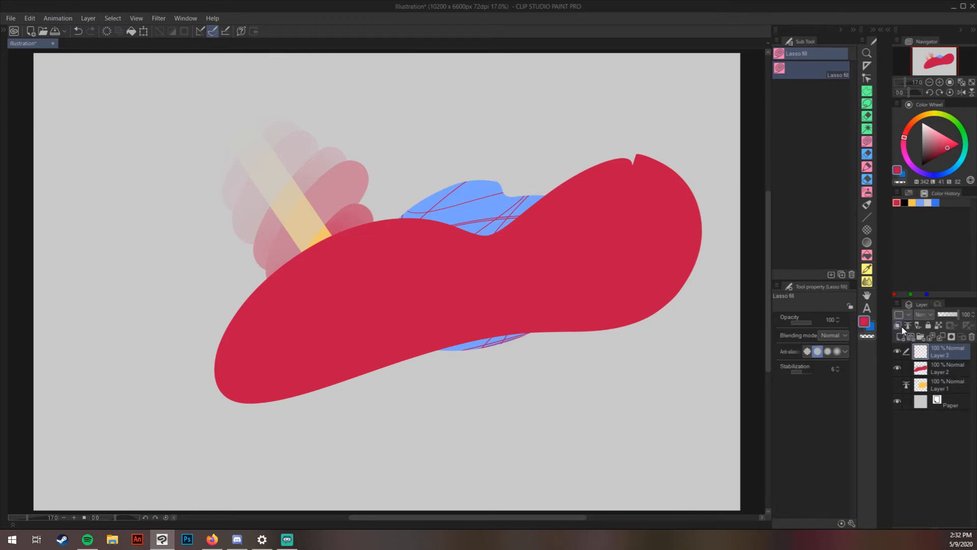
left_click(898, 324)
left_click(867, 166)
mouse_move(611, 161)
left_mouse_down()
mouse_move(621, 210)
mouse_move(497, 388)
mouse_move(453, 301)
mouse_move(326, 382)
mouse_move(271, 381)
mouse_move(514, 296)
mouse_move(582, 338)
mouse_move(707, 173)
mouse_move(636, 285)
left_mouse_up()
Step: Shade the red shape's right and lower edges in black with the Round soft marker, enlarging the brush to 1345.8 for the broad strokes
left_click(835, 122)
left_click_drag(668, 167, 676, 251)
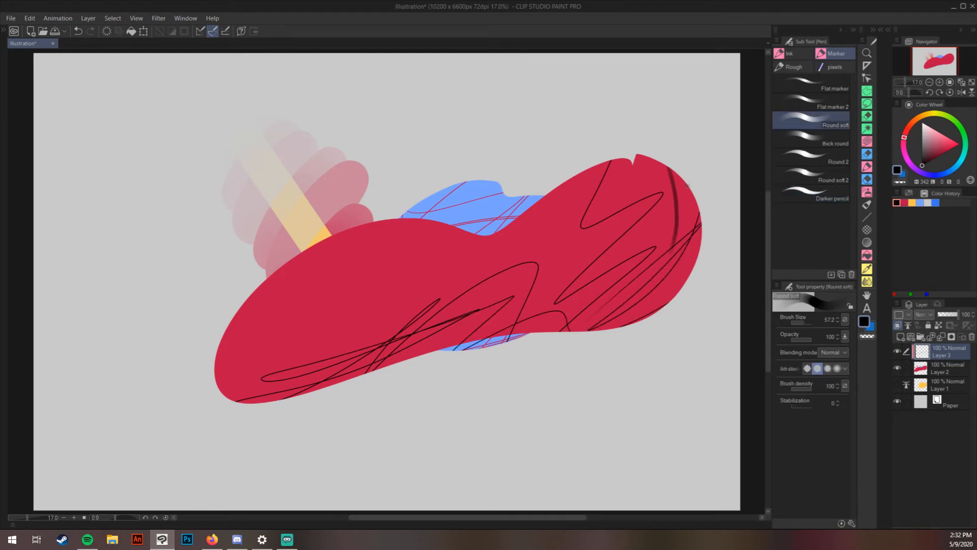
mouse_move(687, 185)
left_mouse_down()
mouse_move(643, 305)
mouse_move(589, 330)
left_mouse_up()
left_click_drag(807, 319, 834, 320)
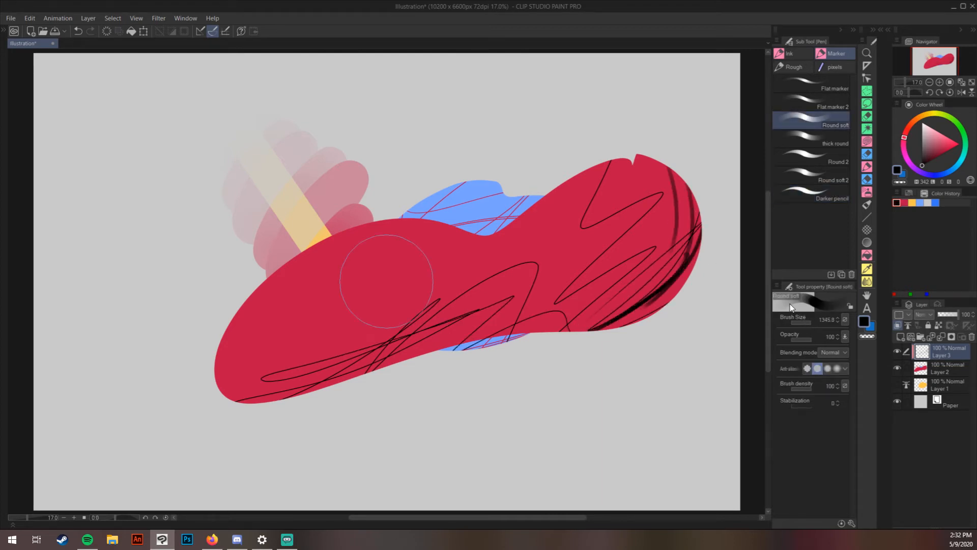
mouse_move(659, 171)
left_mouse_down()
mouse_move(697, 284)
mouse_move(468, 349)
mouse_move(600, 322)
left_mouse_up()
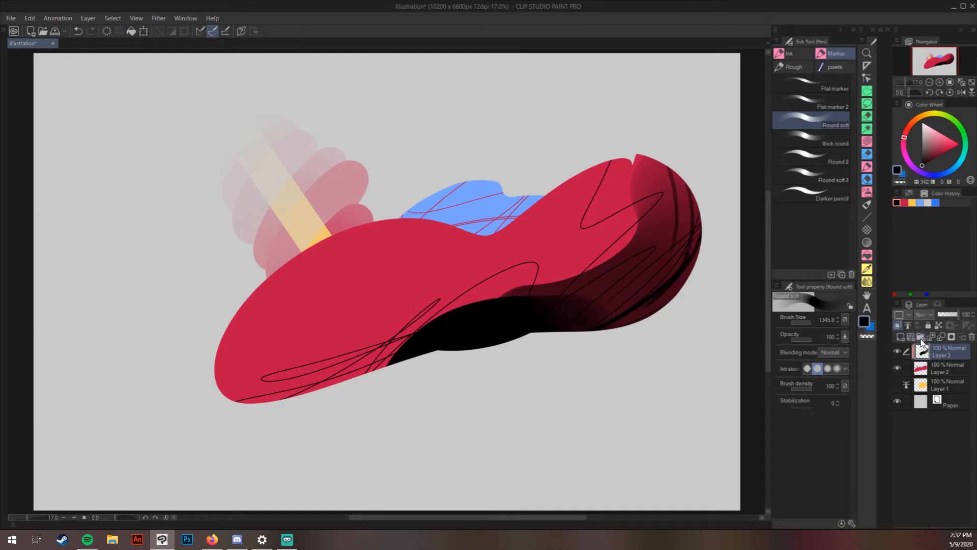
Step: Create a layer folder, place Layers 3, 2 and 1 inside it, and collapse the folder
left_click(921, 337)
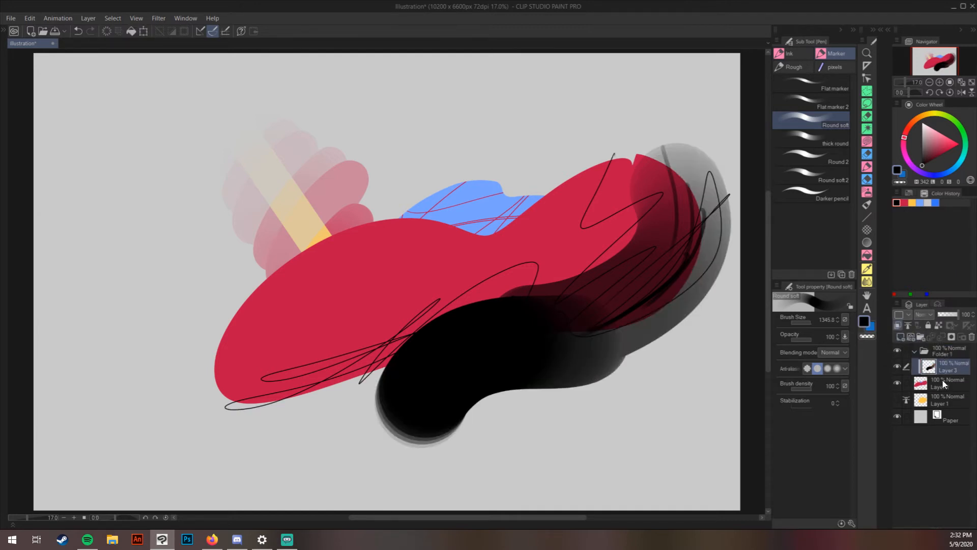
left_click_drag(941, 381, 946, 367)
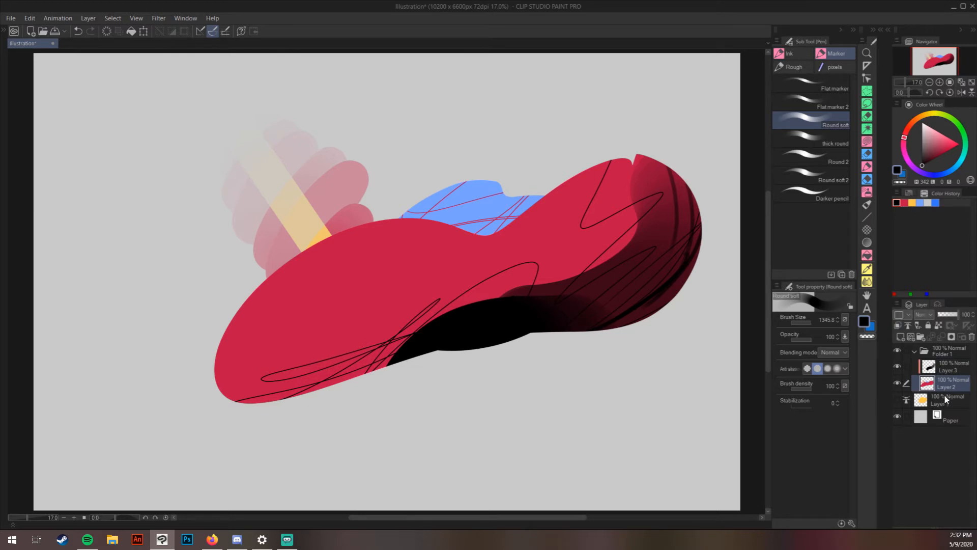
left_click(945, 399)
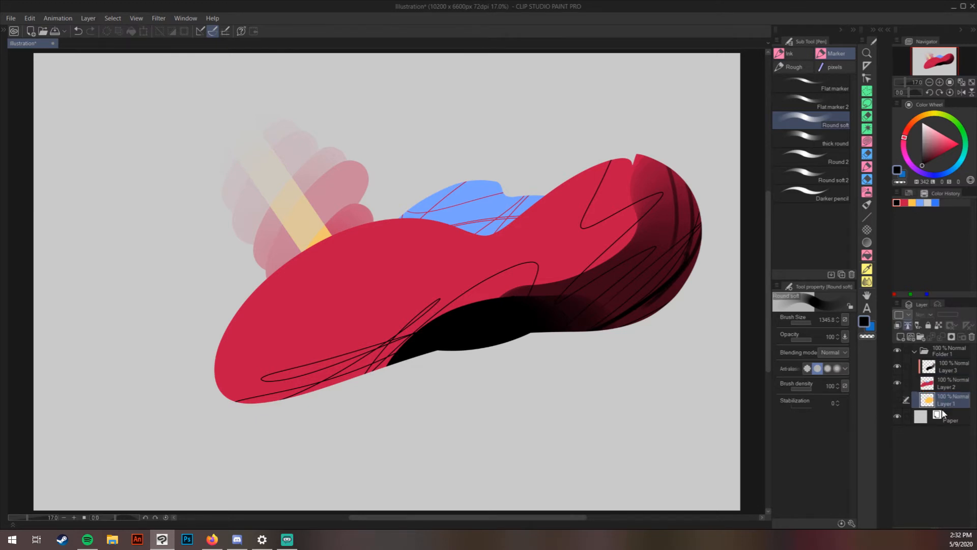
left_click(916, 351)
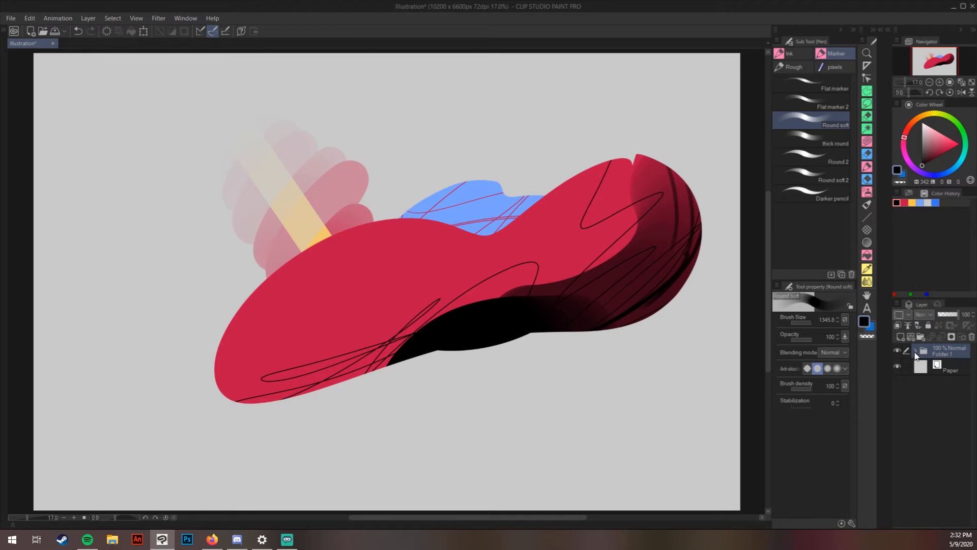
Step: Set the blending mode of Folder 1 to Multiply
left_click(926, 314)
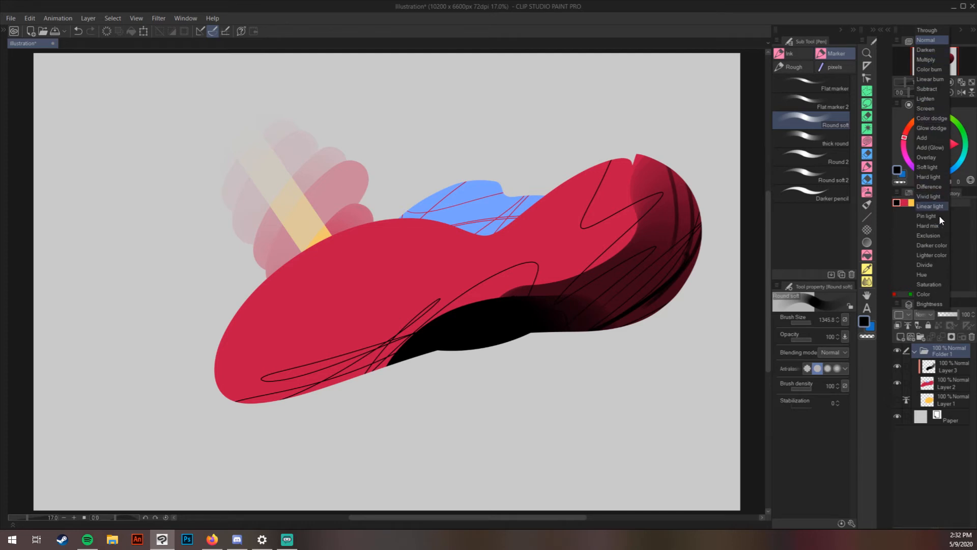
left_click(936, 349)
left_click(945, 365)
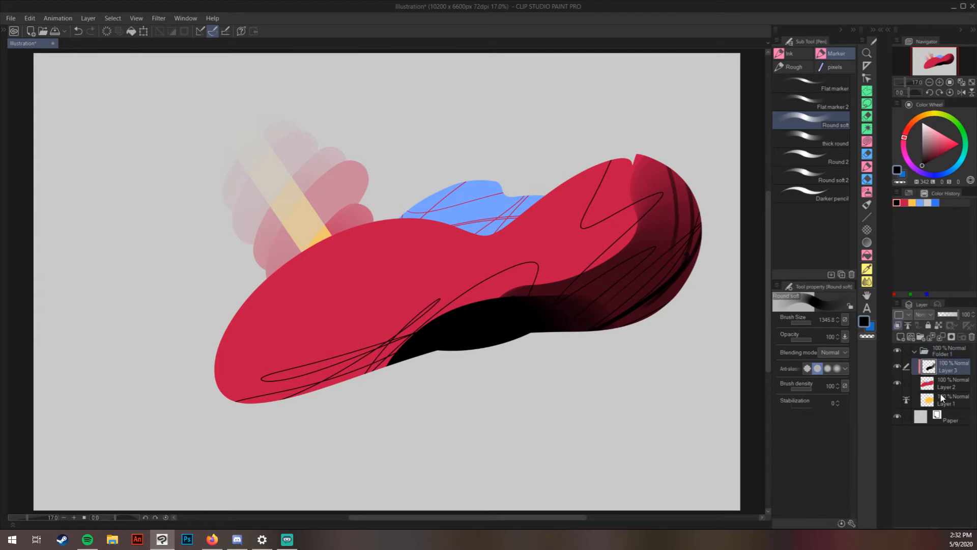
left_click(949, 352)
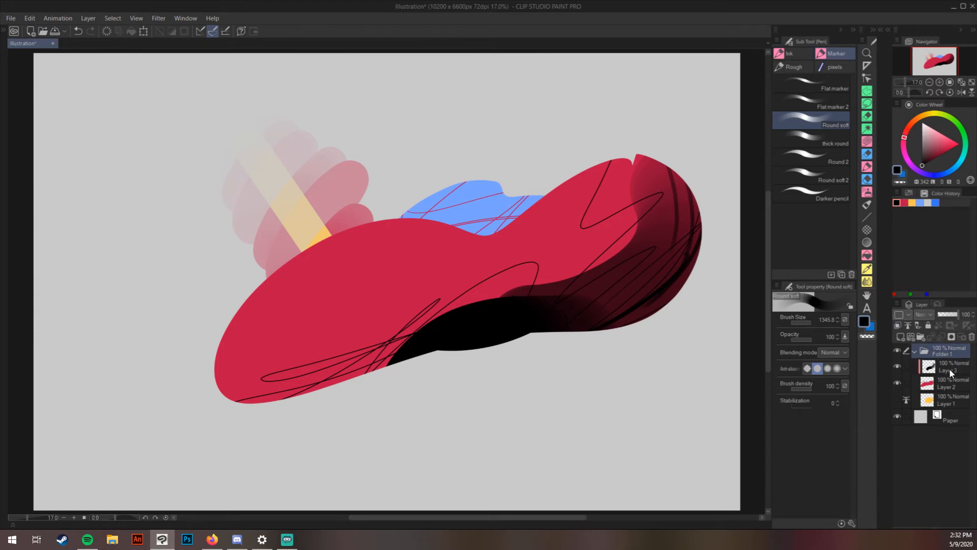
left_click(925, 315)
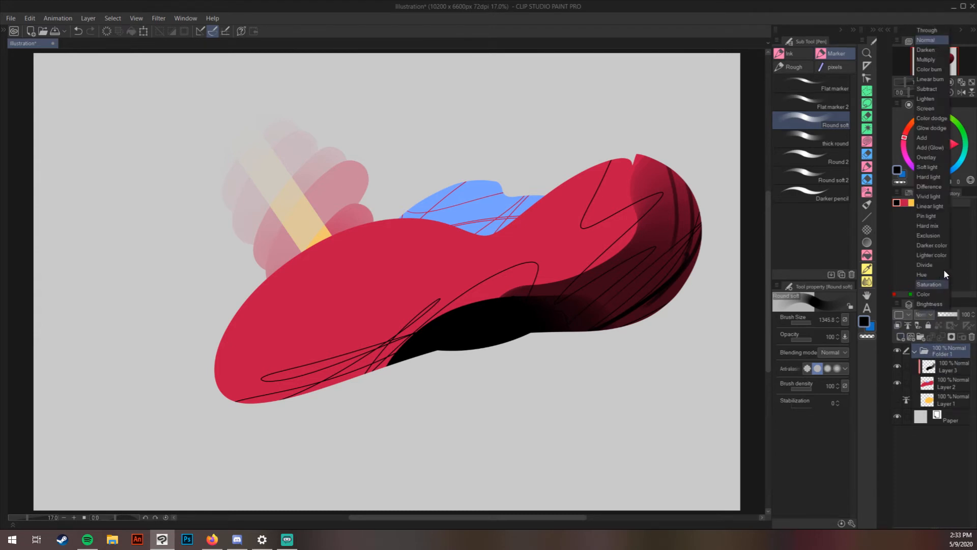
left_click(926, 59)
Step: Add a new layer directly above Paper and paint broad crimson Round soft strokes beneath the Multiply folder's artwork
left_click(950, 419)
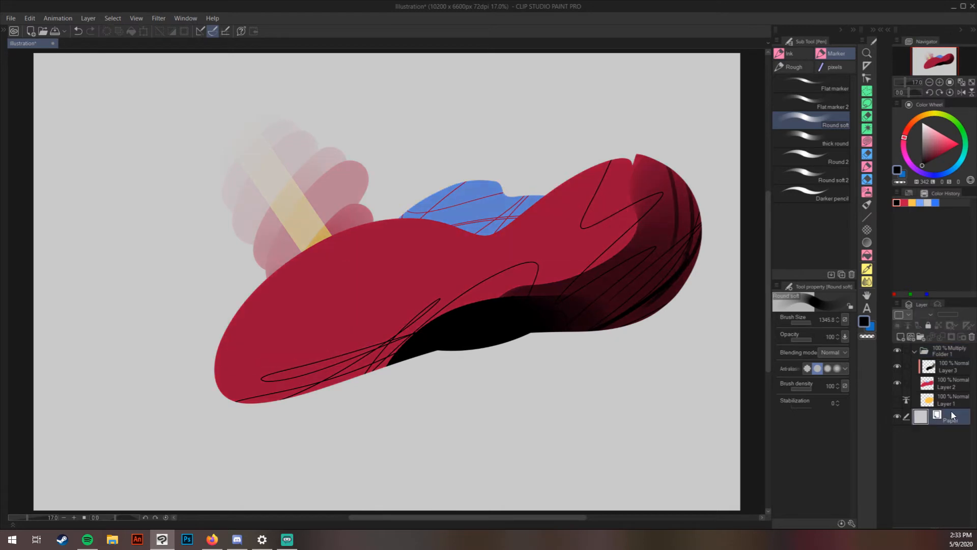
left_click(902, 331)
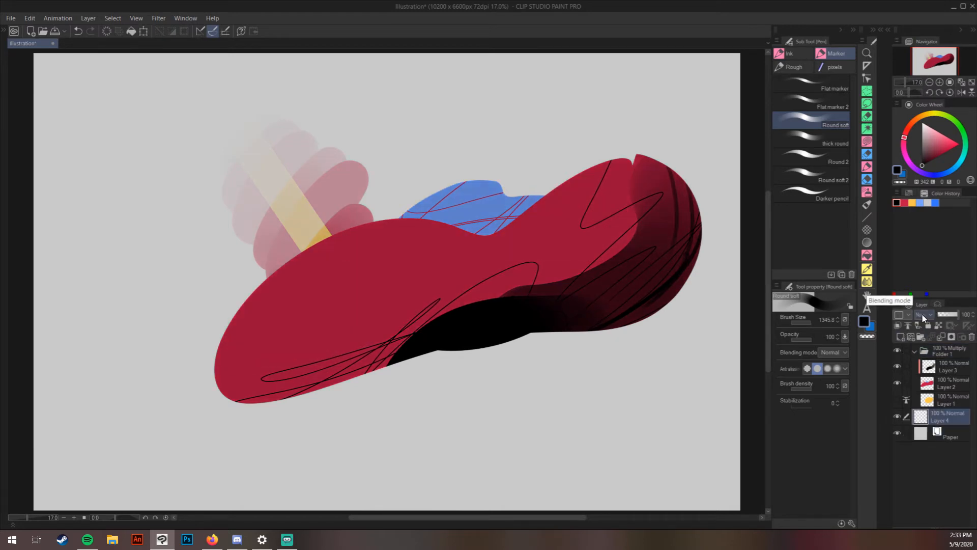
left_click(905, 202)
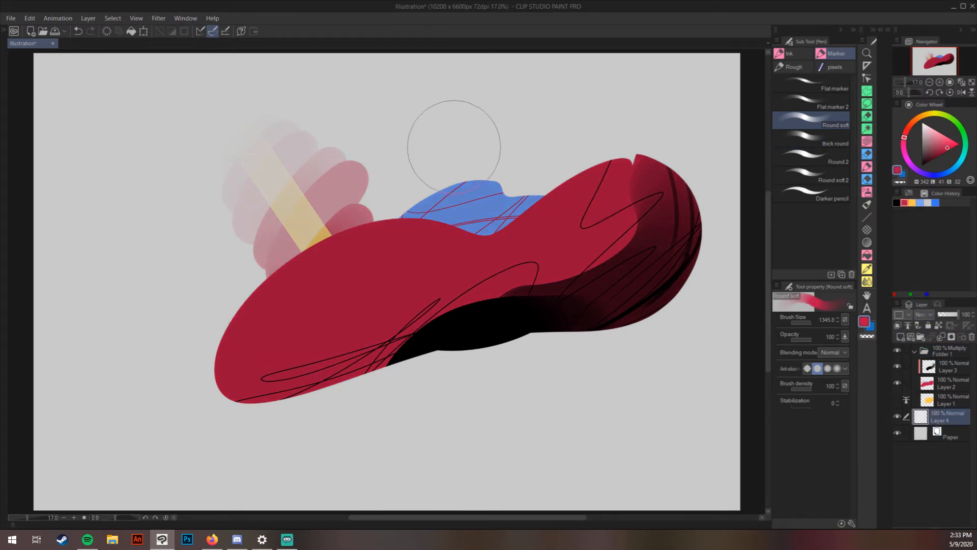
mouse_move(453, 137)
left_mouse_down()
mouse_move(387, 246)
mouse_move(439, 319)
mouse_move(542, 335)
left_mouse_up()
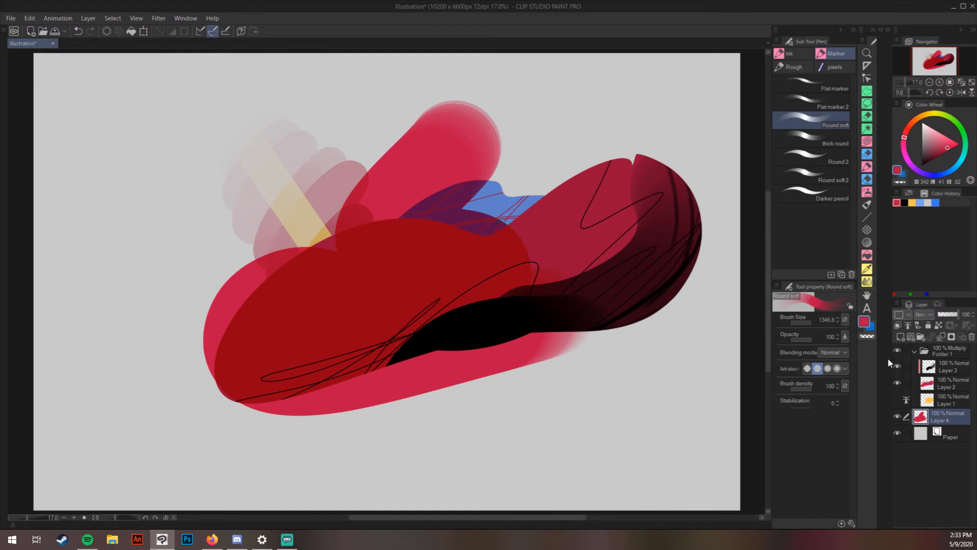
Step: Delete Folder 1 and Layer 4, and add a fresh raster layer above Paper
left_click(966, 350)
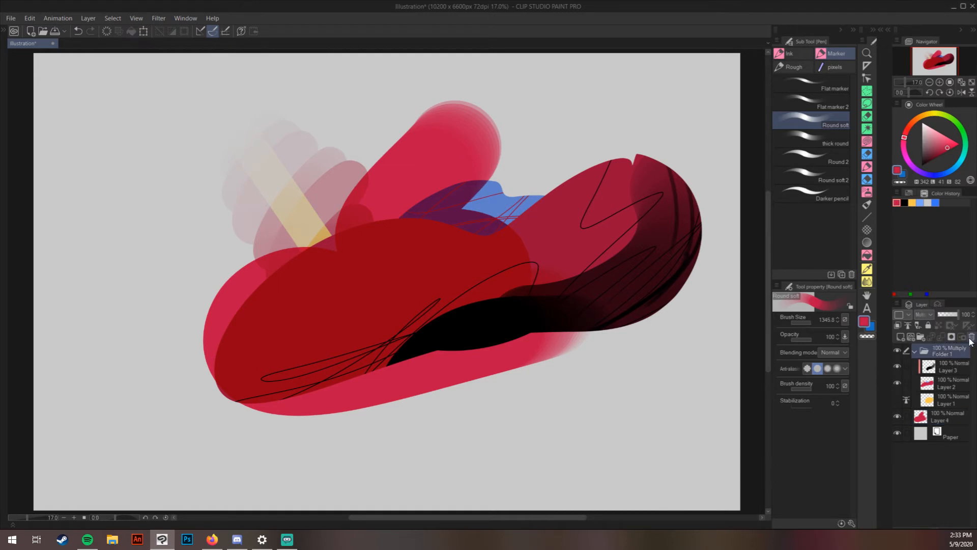
left_click(972, 337)
left_click(972, 337)
left_click(900, 336)
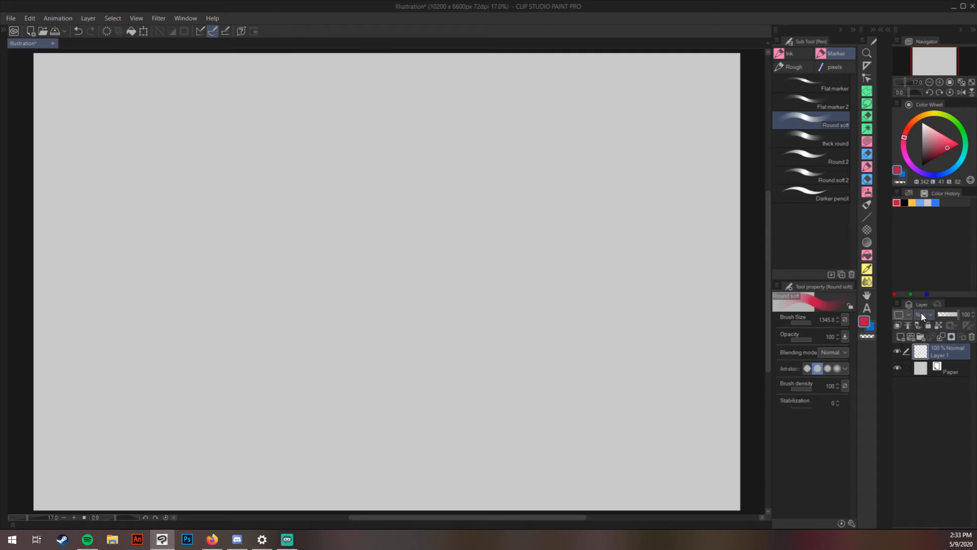
Step: Try the yellow and green palette colors on Layer 1, and set it back to using no palette color
left_click(897, 315)
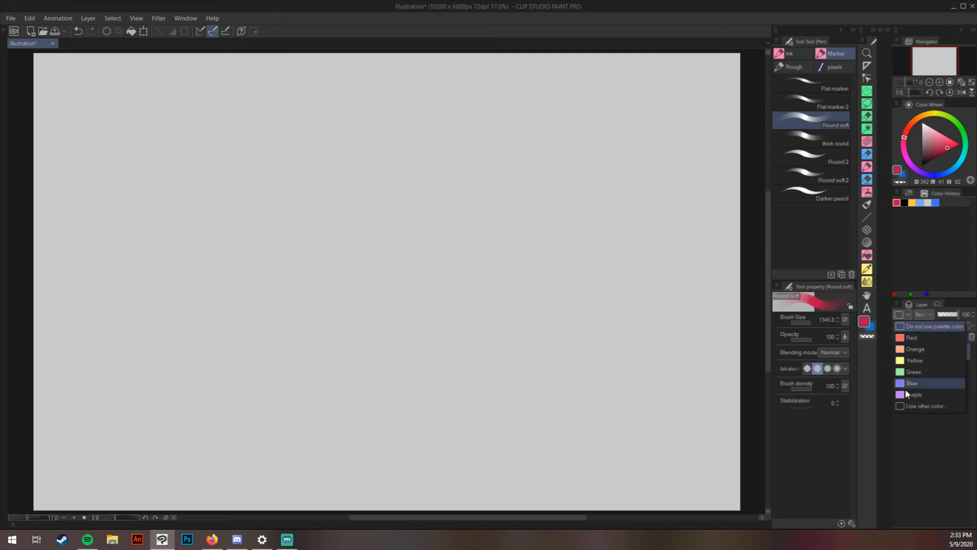
left_click(905, 435)
left_click(901, 315)
left_click(947, 359)
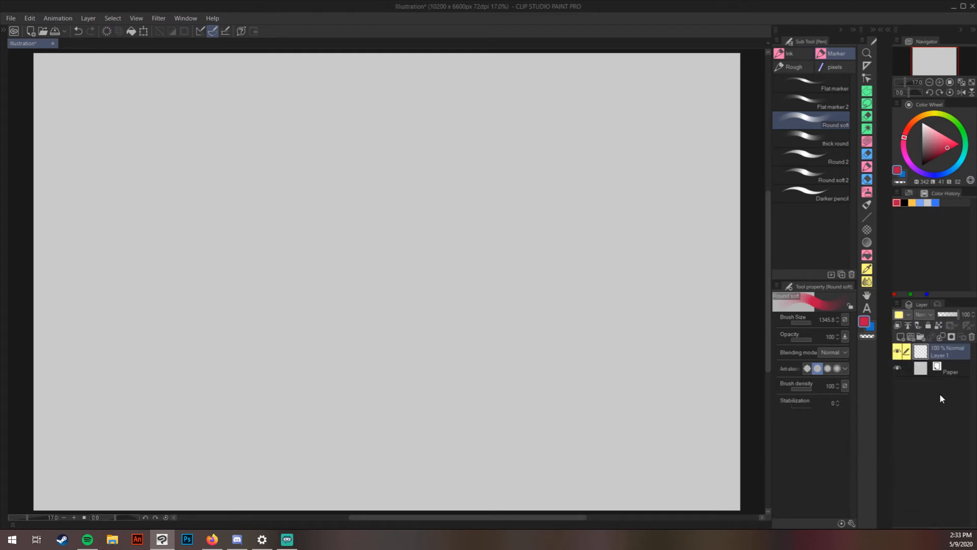
left_click(906, 314)
left_click(915, 371)
left_click(908, 311)
left_click(911, 325)
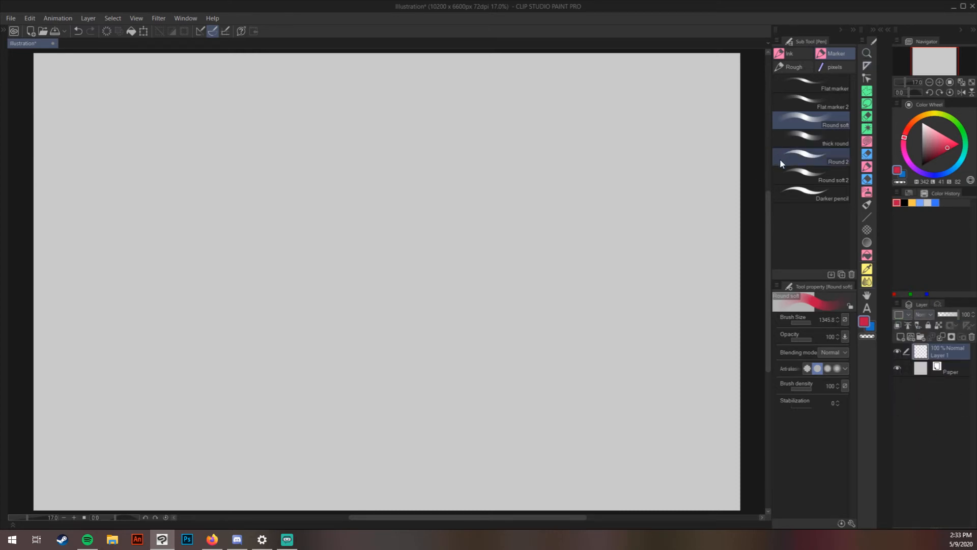
Step: Look through the Move layer, Operation, Remove dust and Correct line sub tool groups, and select the Move layer sub tool
left_click(867, 77)
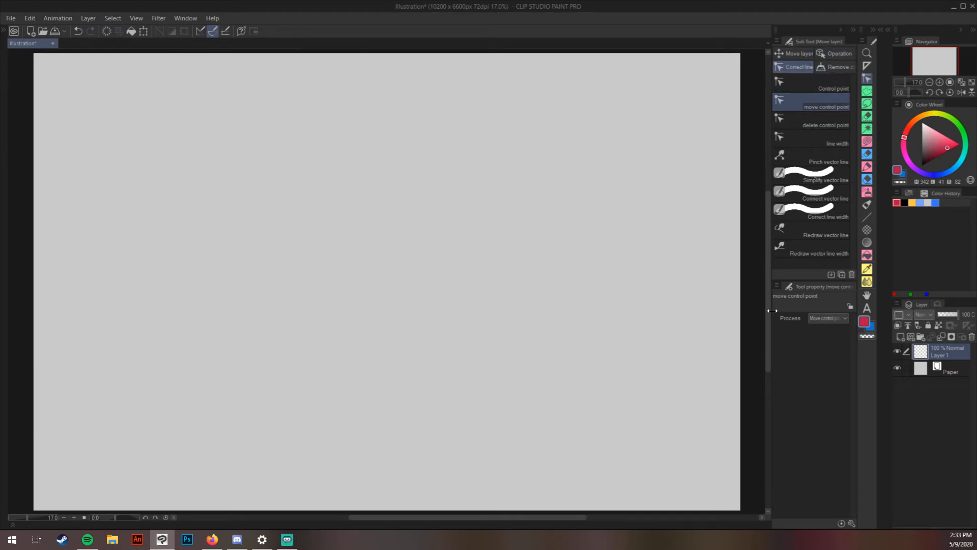
left_click(798, 53)
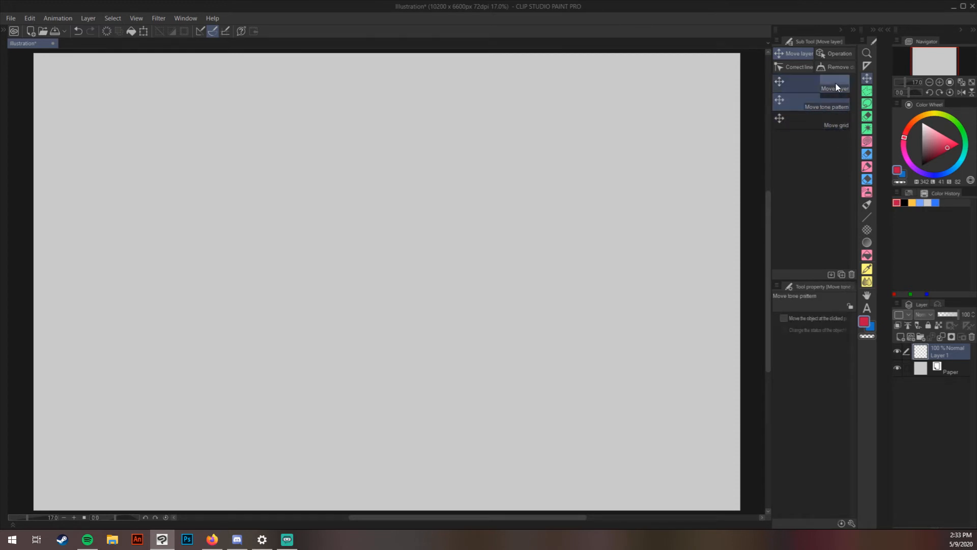
left_click(840, 87)
left_click(840, 53)
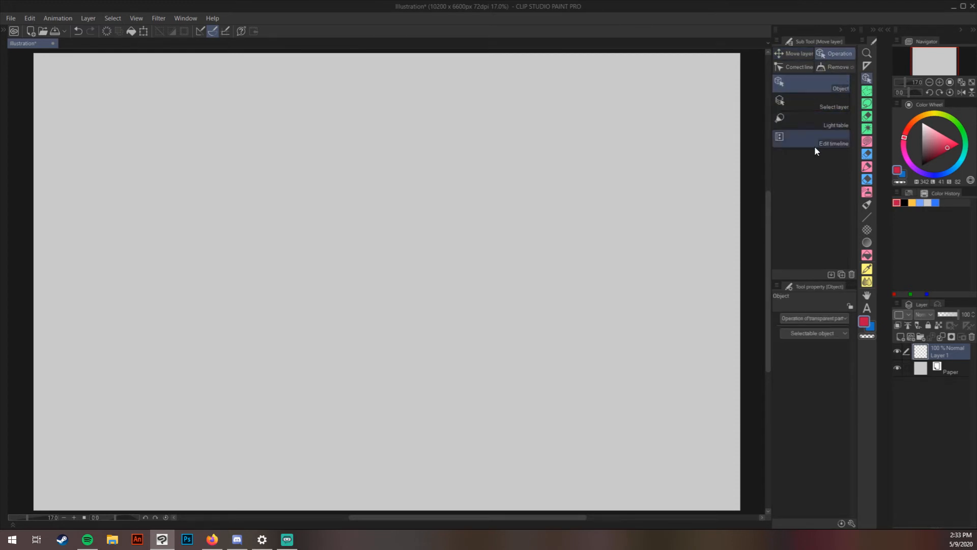
left_click(834, 66)
left_click(798, 67)
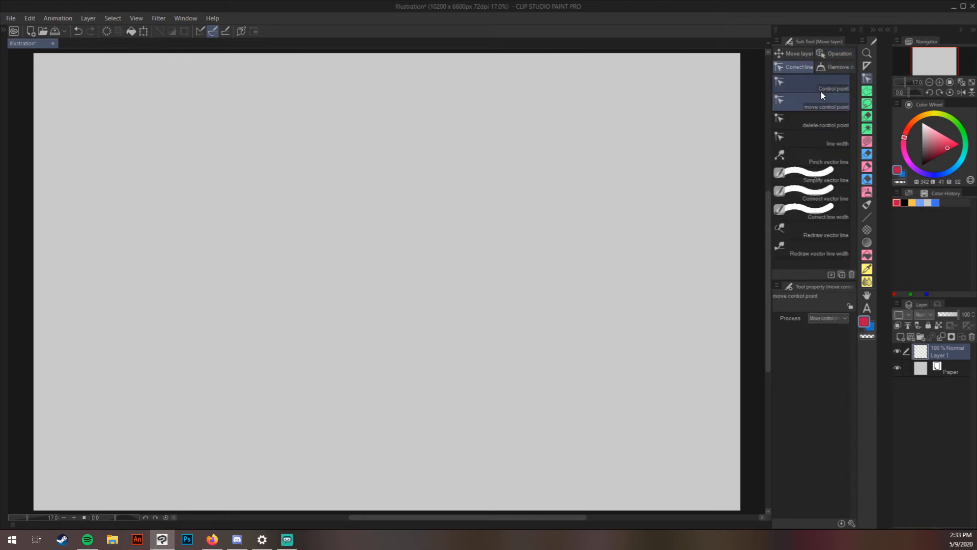
left_click(798, 53)
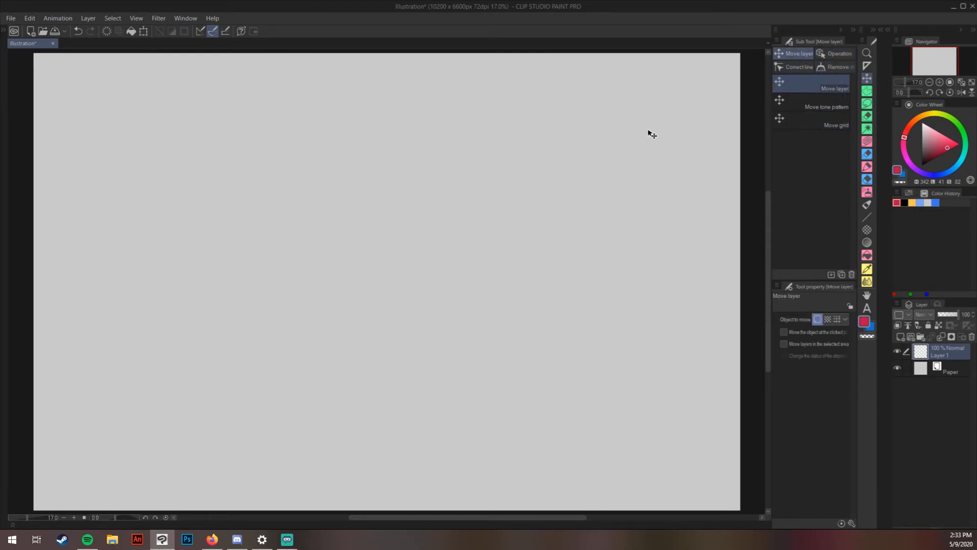
Step: Split the Erase selection sub tool into its own group, and merge it back into the Selection pen group
left_click(866, 90)
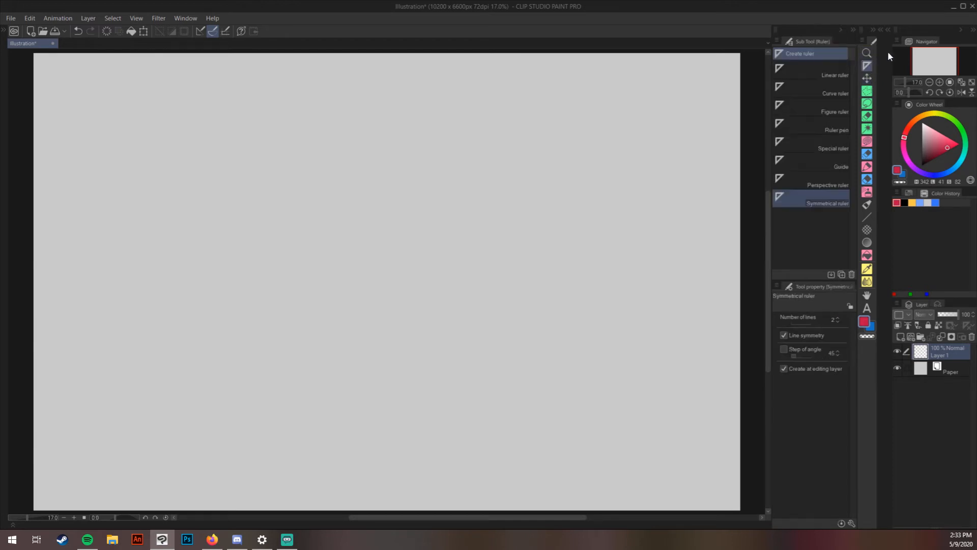
left_click(867, 118)
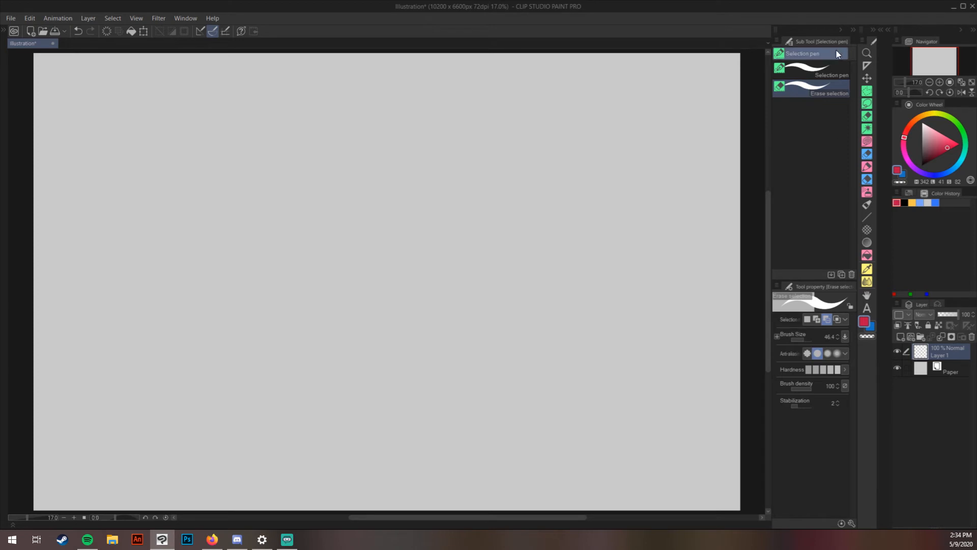
mouse_move(811, 89)
left_mouse_down()
mouse_move(815, 128)
mouse_move(823, 118)
mouse_move(694, 162)
mouse_move(816, 91)
mouse_move(814, 135)
mouse_move(847, 41)
mouse_move(829, 66)
mouse_move(829, 46)
mouse_move(824, 58)
mouse_move(828, 50)
mouse_move(836, 67)
mouse_move(814, 86)
mouse_move(837, 54)
left_mouse_up()
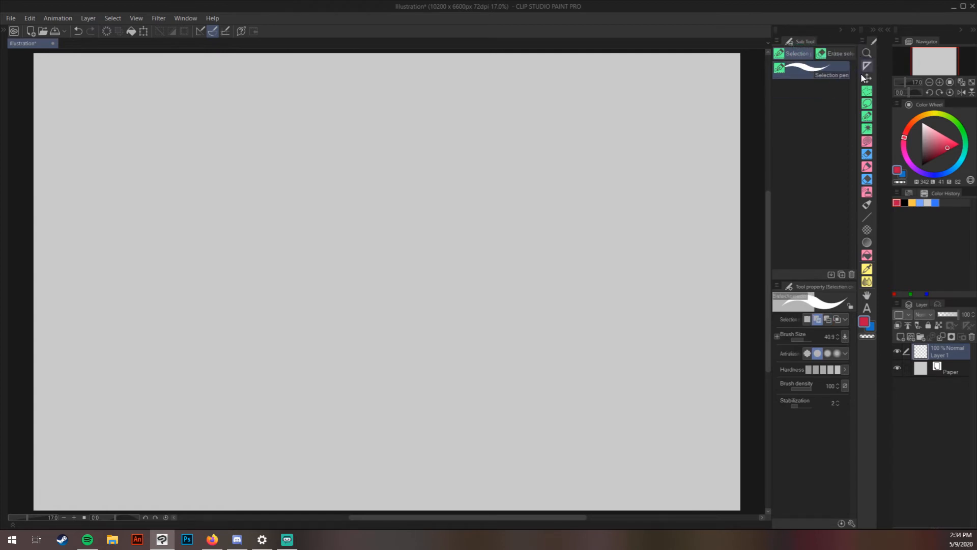
left_click(840, 53)
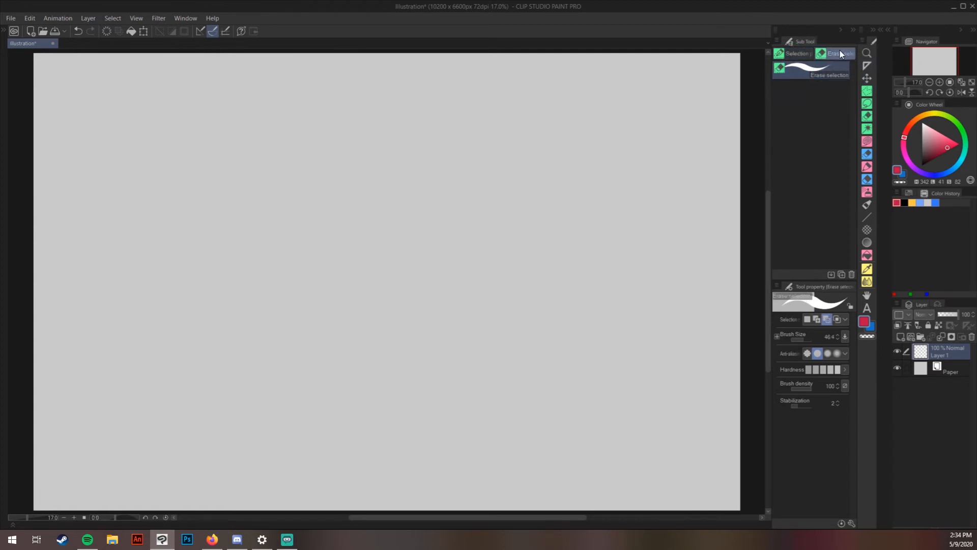
mouse_move(840, 53)
left_mouse_down()
mouse_move(825, 68)
mouse_move(792, 54)
mouse_move(812, 72)
mouse_move(827, 133)
mouse_move(866, 100)
mouse_move(863, 266)
mouse_move(871, 137)
mouse_move(885, 267)
mouse_move(814, 97)
left_mouse_up()
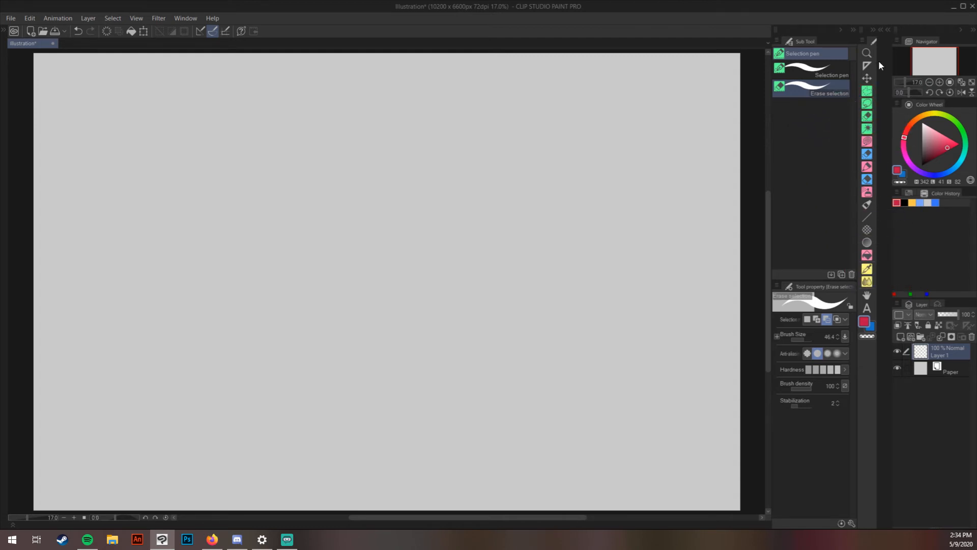
Step: Inspect the name and icon settings of the Round soft marker sub tool
left_click(867, 167)
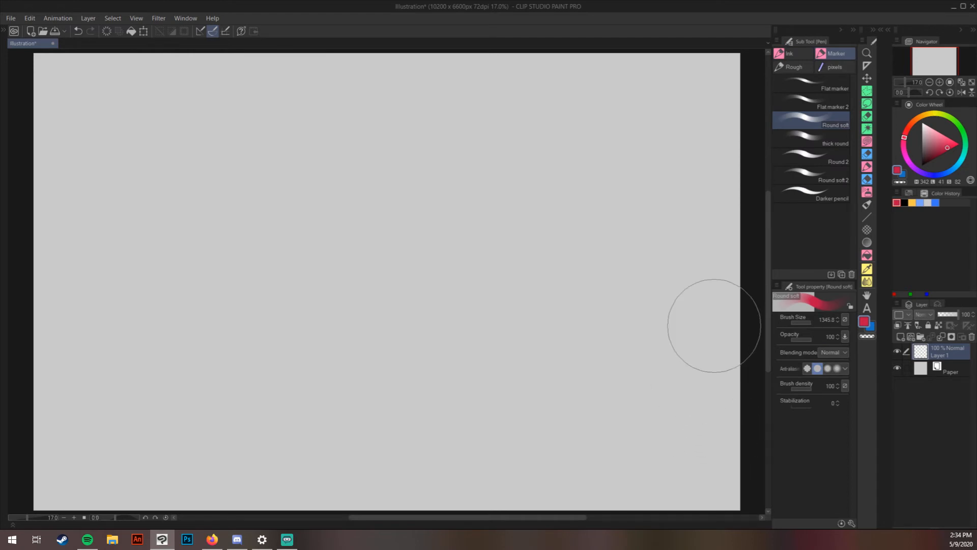
left_click(792, 54)
left_click(828, 51)
right_click(809, 122)
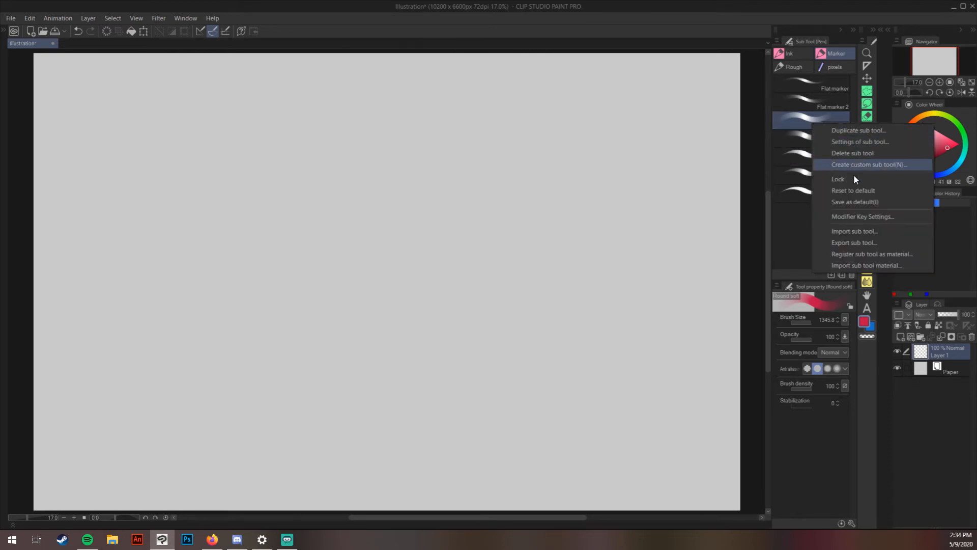
left_click(857, 142)
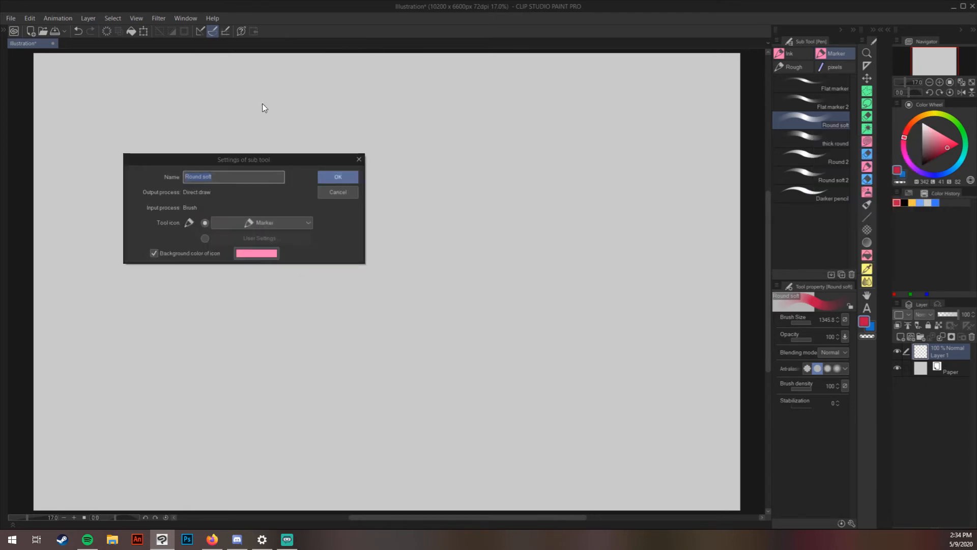
left_click_drag(234, 155, 288, 119)
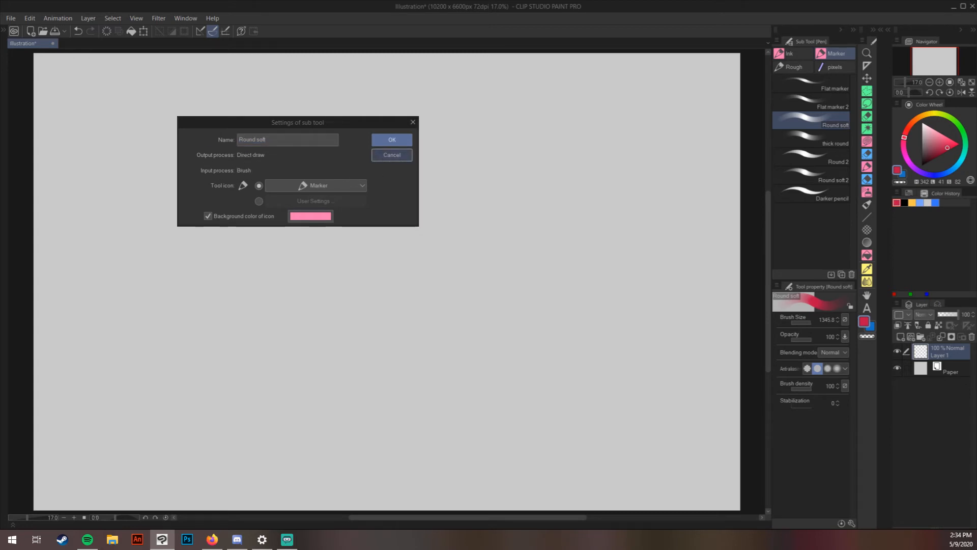
key("Return")
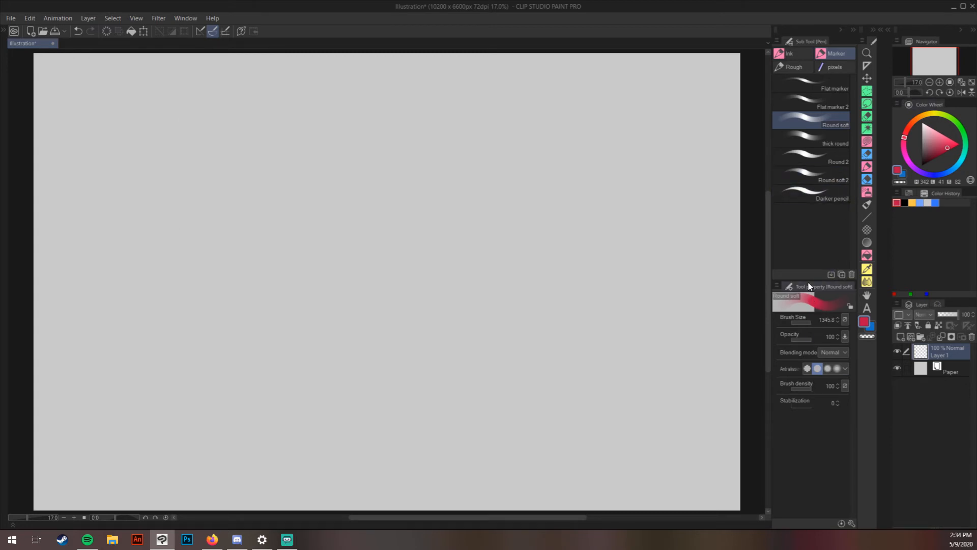
Step: Open the detailed settings of the Round soft sub tool and set its brush size to about 20.8
left_click(188, 18)
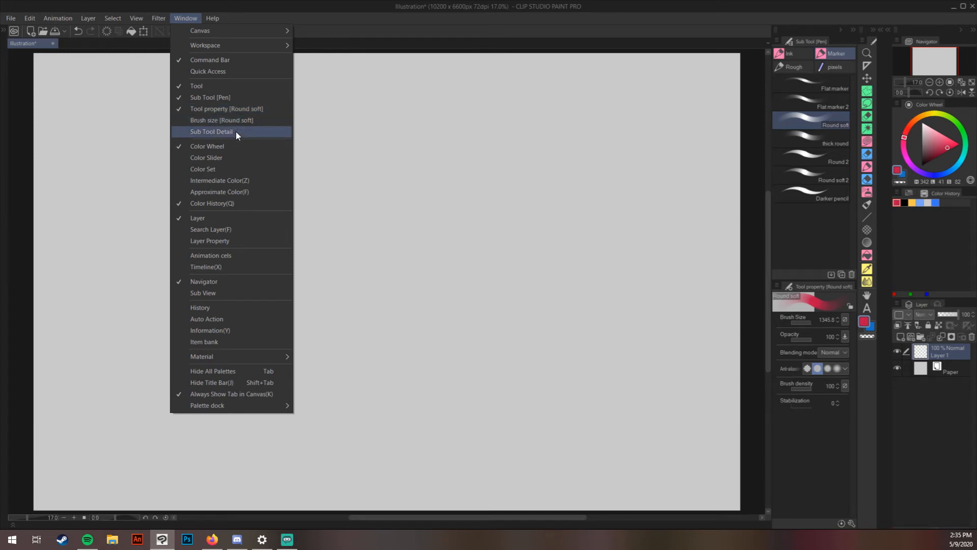
key("Escape")
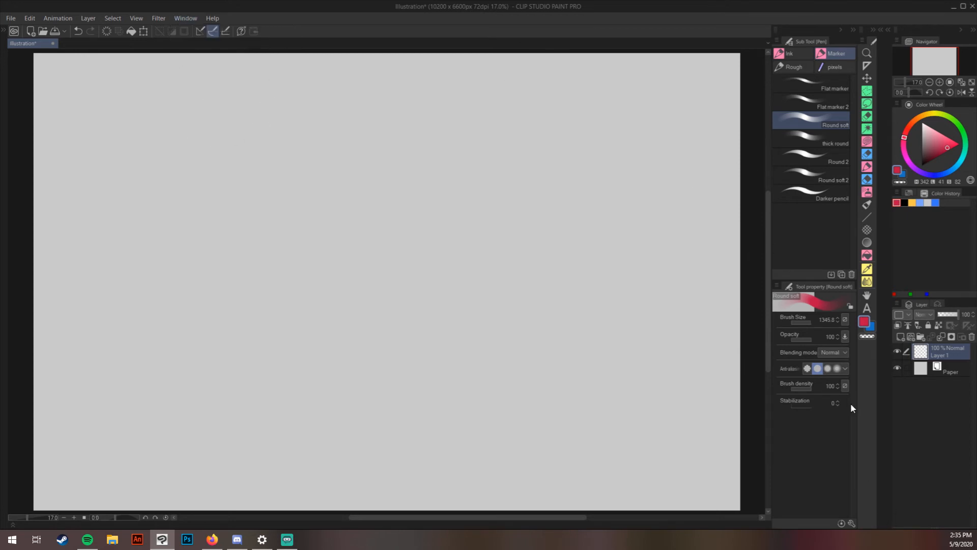
left_click(852, 523)
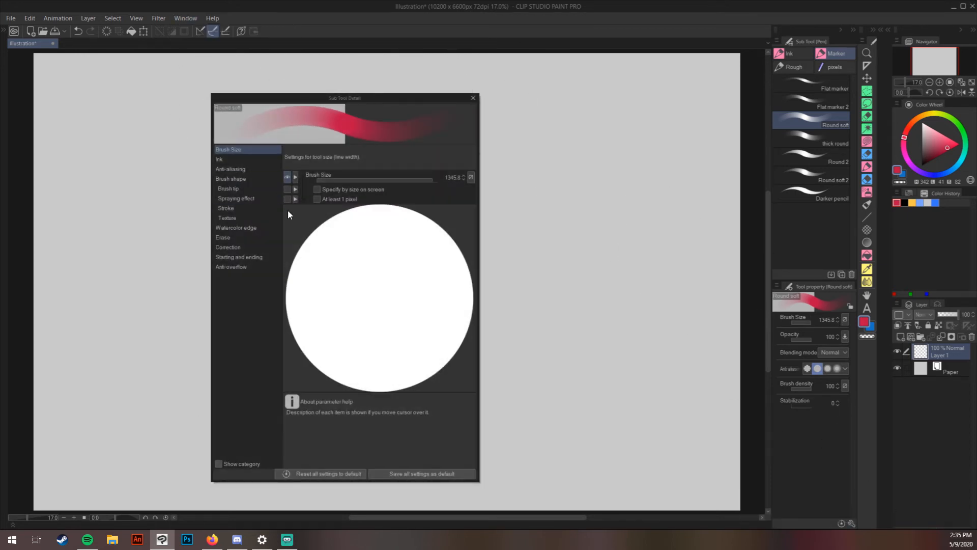
left_click_drag(386, 179, 380, 179)
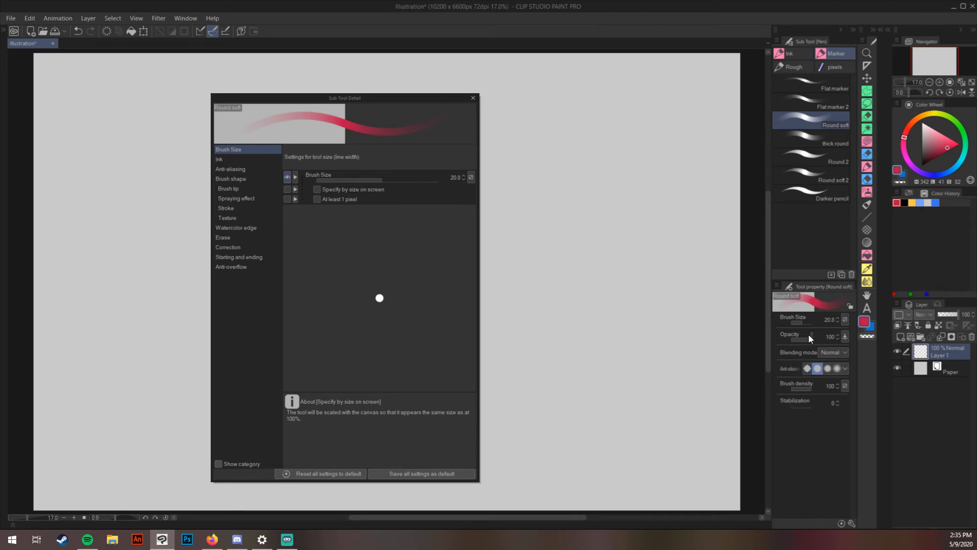
Step: Show and hide the Color mixing and Density of paint ink settings in the brush's tool properties
left_click(225, 159)
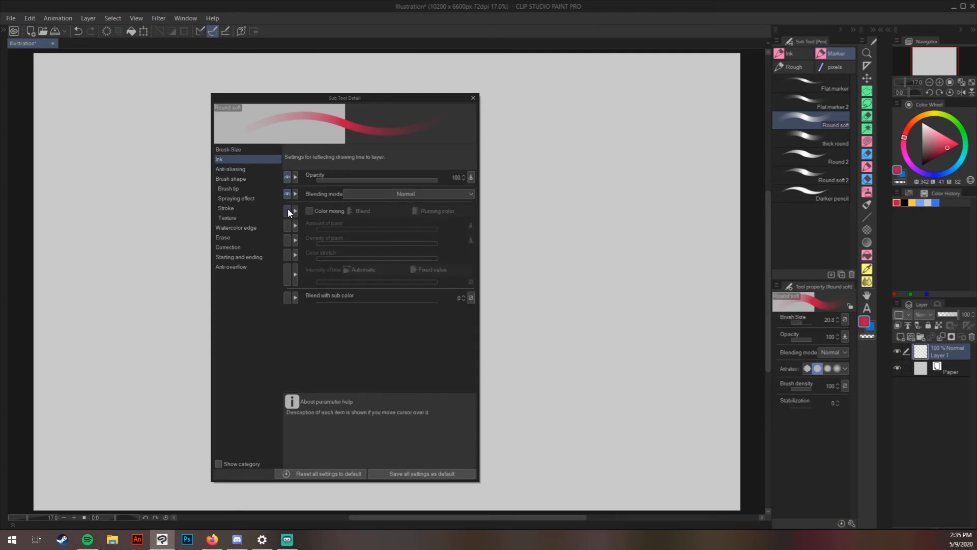
left_click(287, 211)
left_click(288, 211)
left_click(289, 239)
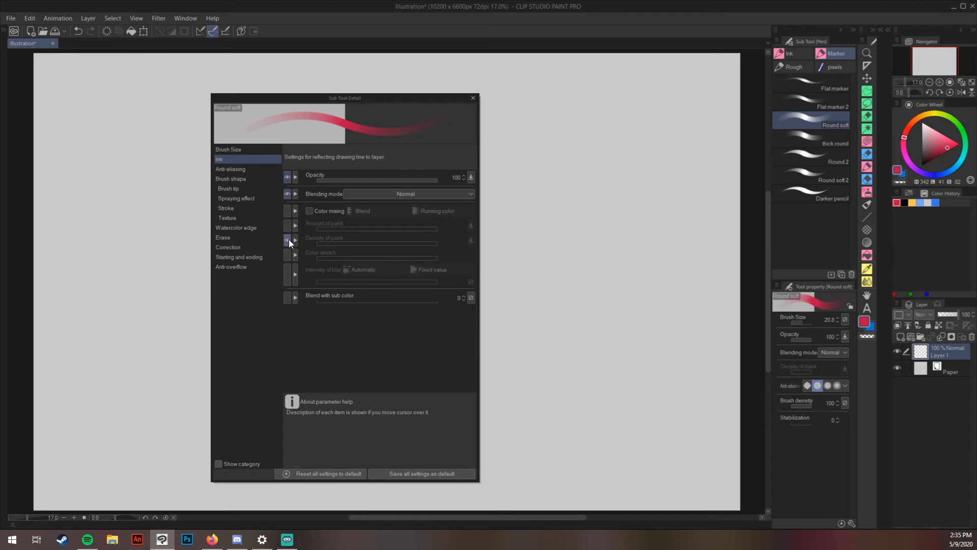
left_click(288, 239)
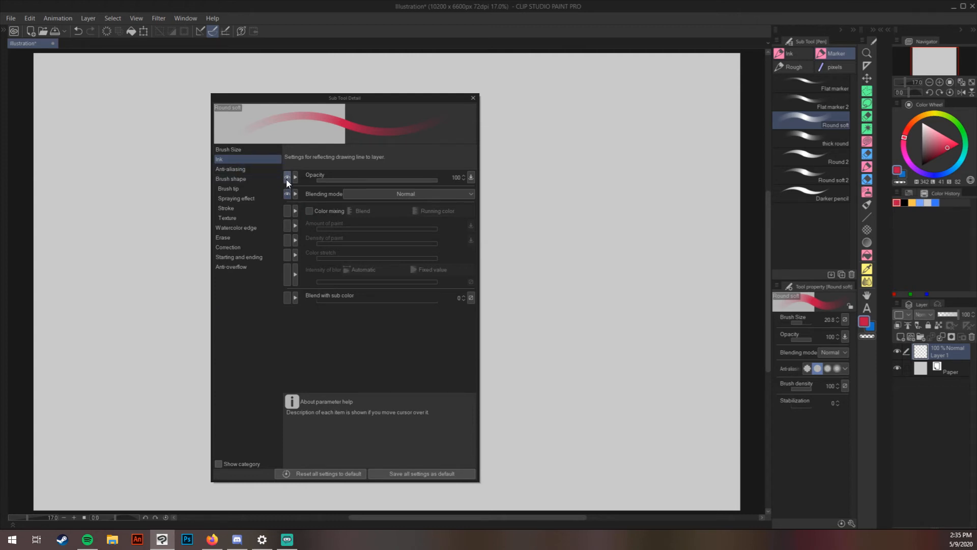
Step: Review the Round soft brush's detailed setting categories from Brush Size and Ink through Anti-overflow
left_click(227, 149)
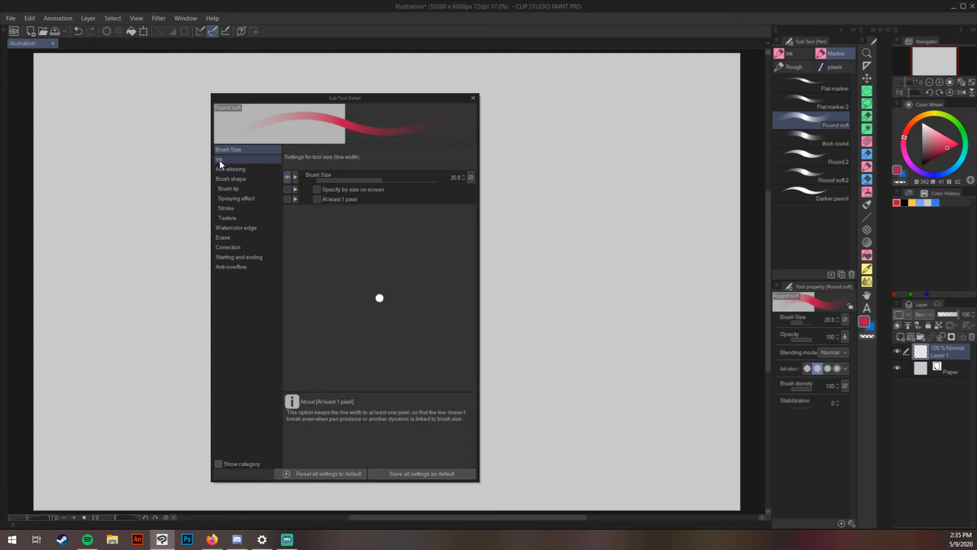
left_click(219, 159)
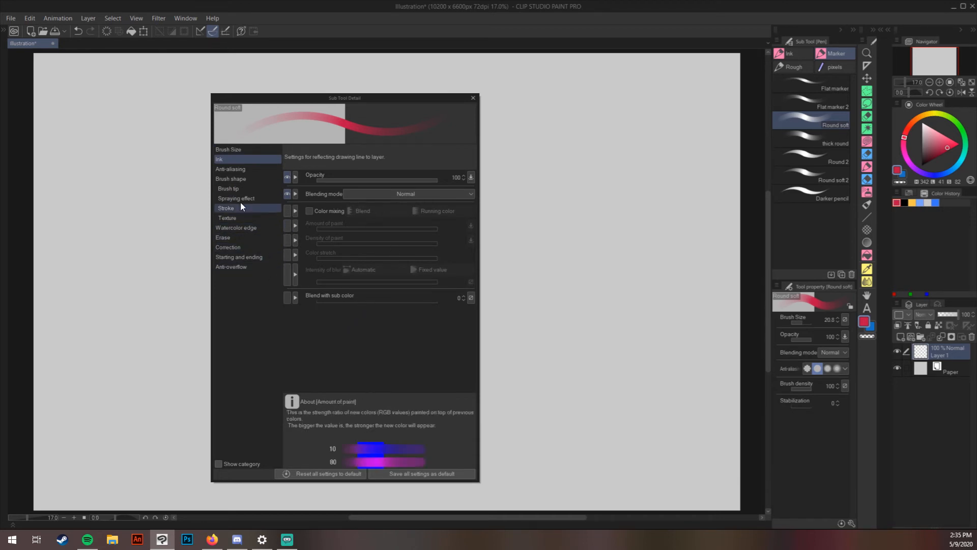
left_click(232, 169)
left_click(231, 179)
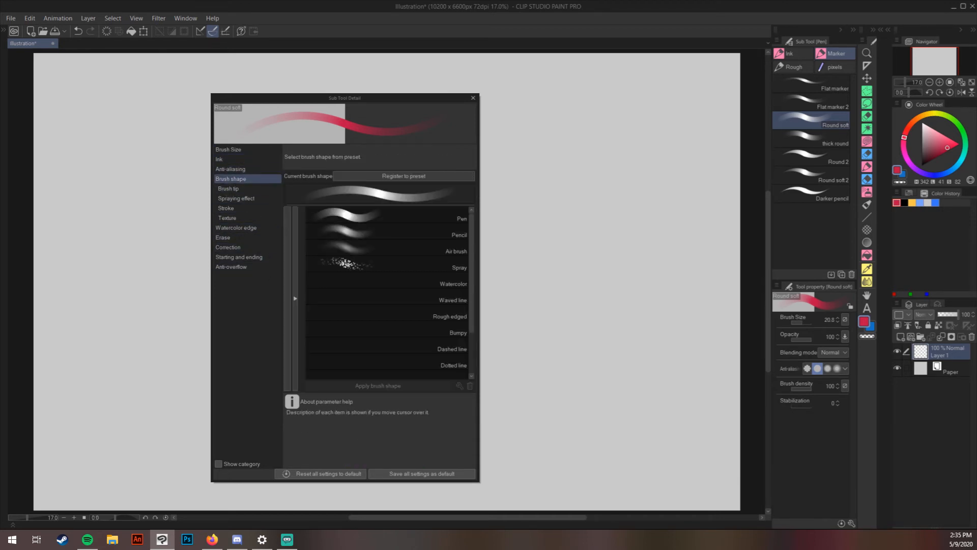
left_click(234, 189)
left_click(240, 200)
left_click(231, 210)
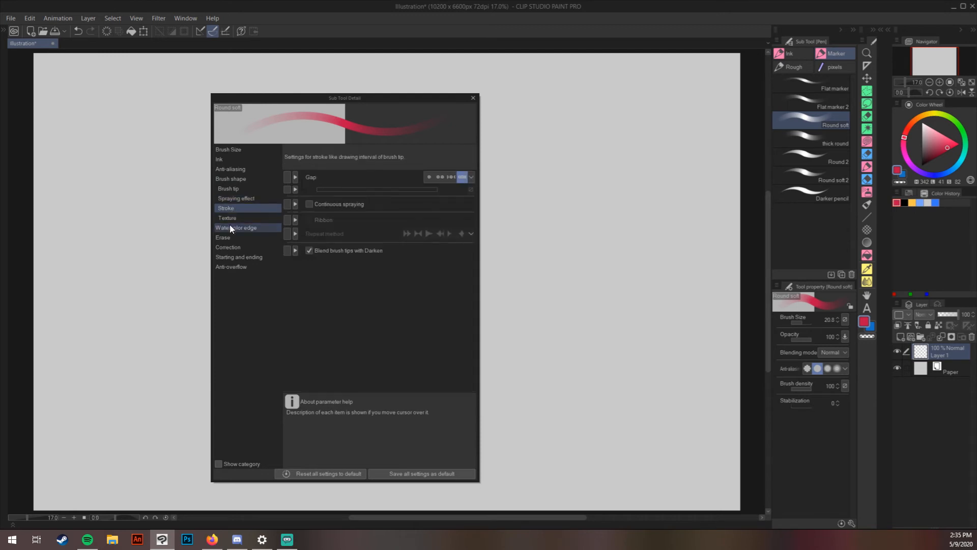
left_click(231, 227)
left_click(232, 236)
left_click(237, 248)
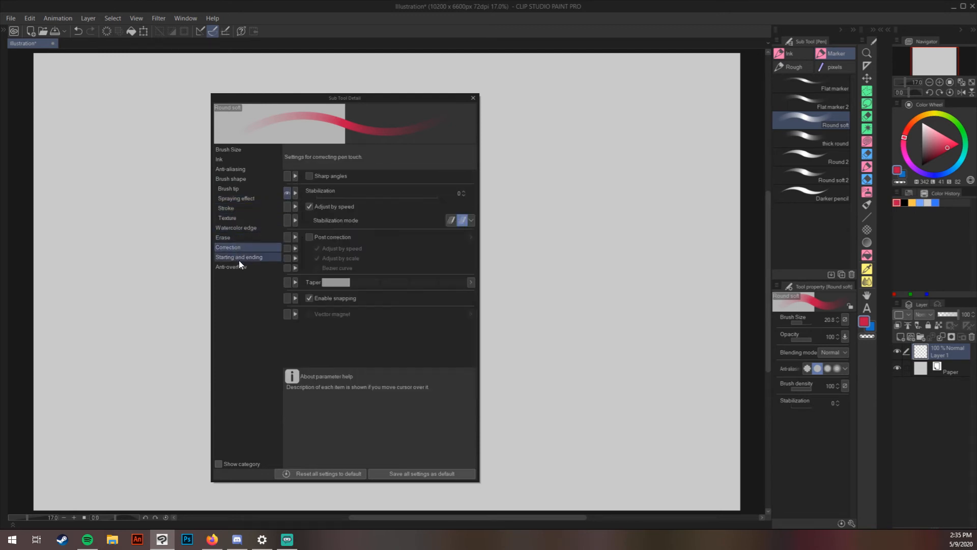
left_click(234, 257)
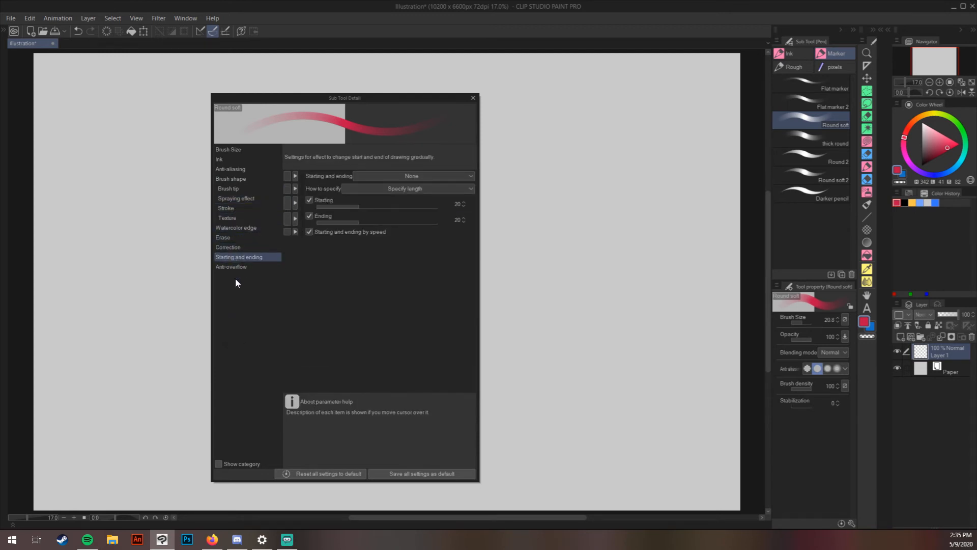
left_click(237, 268)
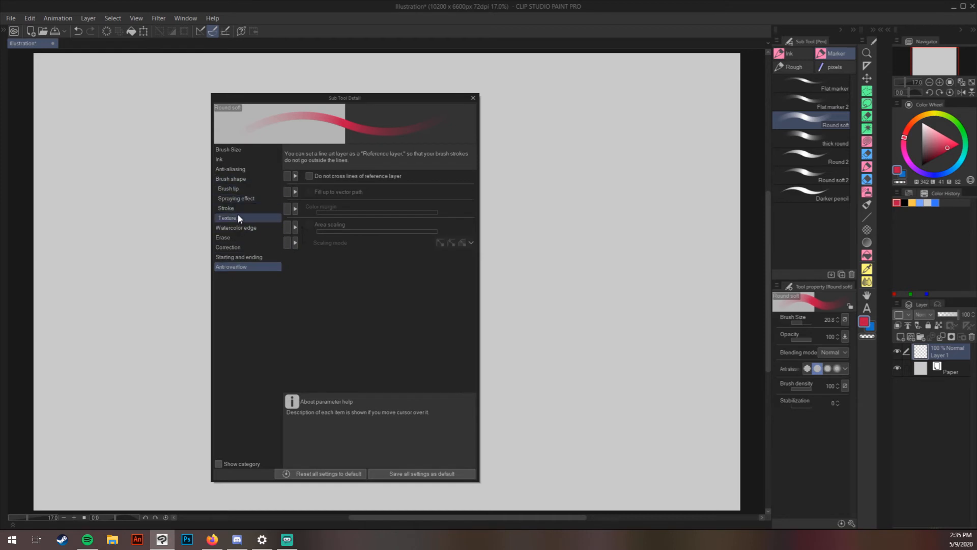
Step: Examine the Stroke, Spraying effect and Brush tip settings, turn Brush density's property display off and on, and close the detailed settings
left_click(233, 208)
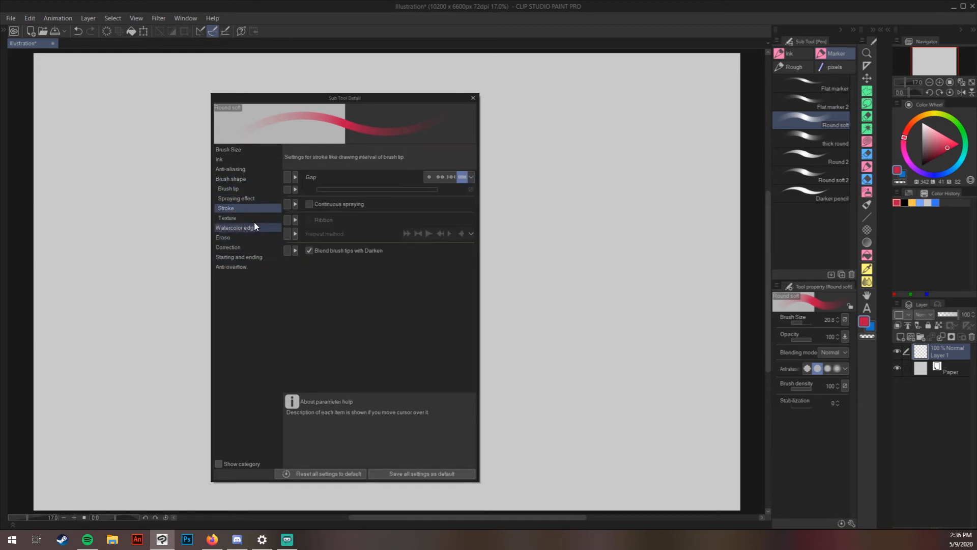
left_click(233, 199)
left_click(233, 189)
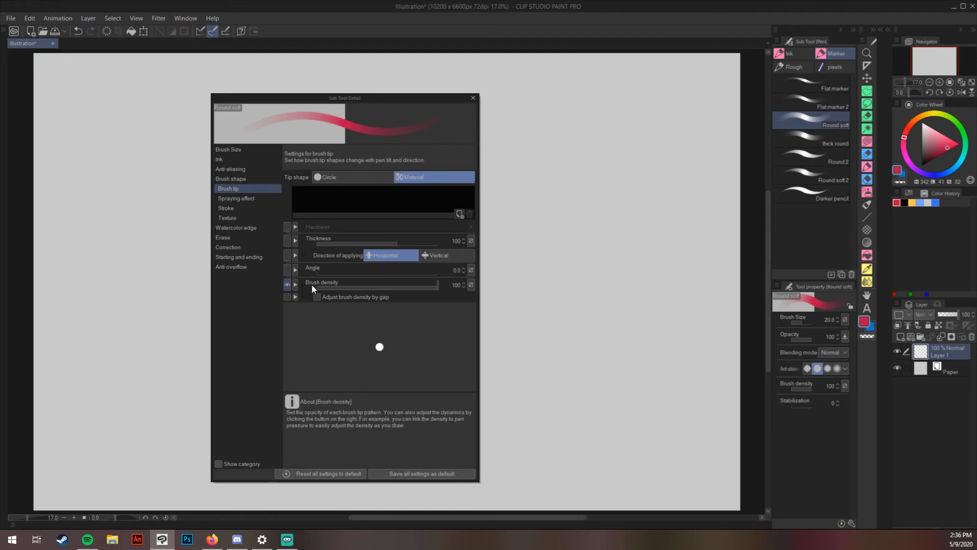
left_click(288, 285)
left_click(287, 285)
left_click(226, 158)
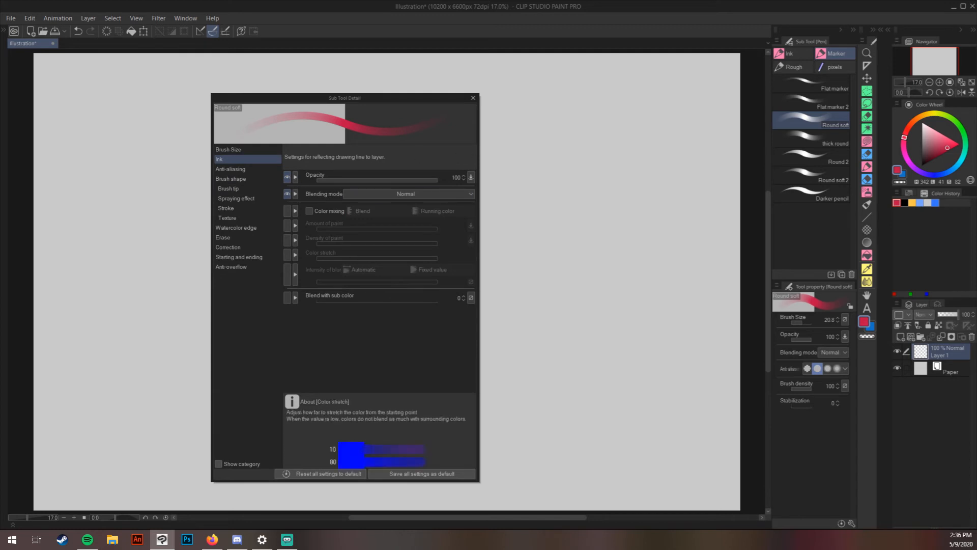
left_click(473, 98)
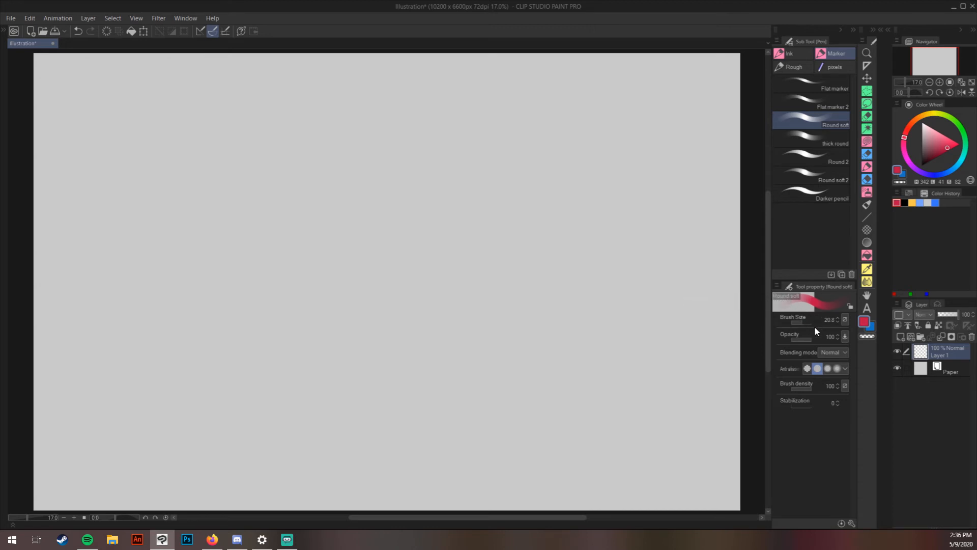
Step: Lock and unlock the Round soft sub tool's settings, and enlarge the Navigator's canvas preview
left_click(850, 307)
left_click(850, 306)
left_click_drag(922, 97, 930, 233)
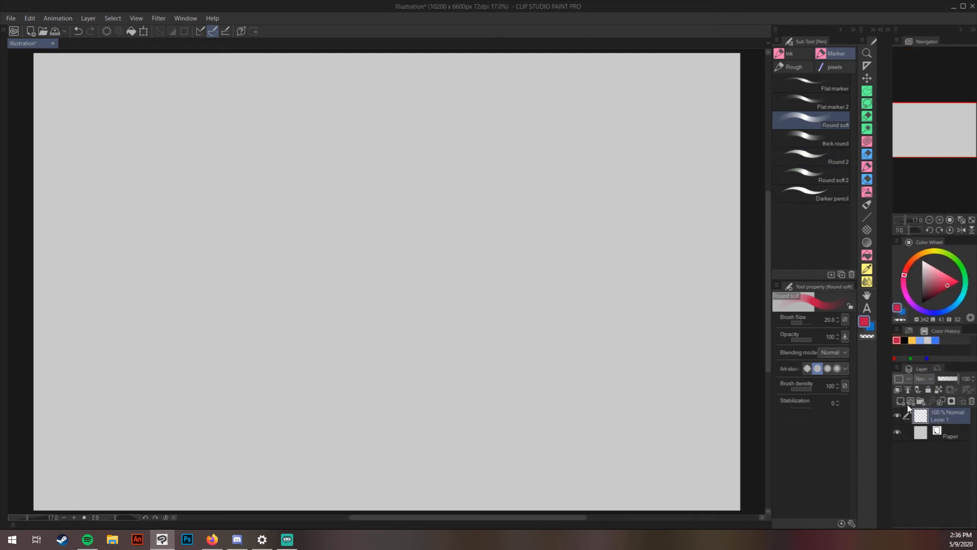
Step: Draw a crimson smiley face with two small eyes, a wide smile and a tongue on Layer 1 using Round soft
mouse_move(418, 167)
left_mouse_down()
mouse_move(454, 323)
mouse_move(412, 148)
left_mouse_up()
left_click_drag(379, 180, 381, 186)
left_click_drag(443, 187, 444, 193)
mouse_move(338, 228)
left_mouse_down()
mouse_move(400, 277)
mouse_move(469, 226)
left_mouse_up()
mouse_move(410, 277)
left_mouse_down()
mouse_move(457, 266)
mouse_move(448, 299)
left_mouse_up()
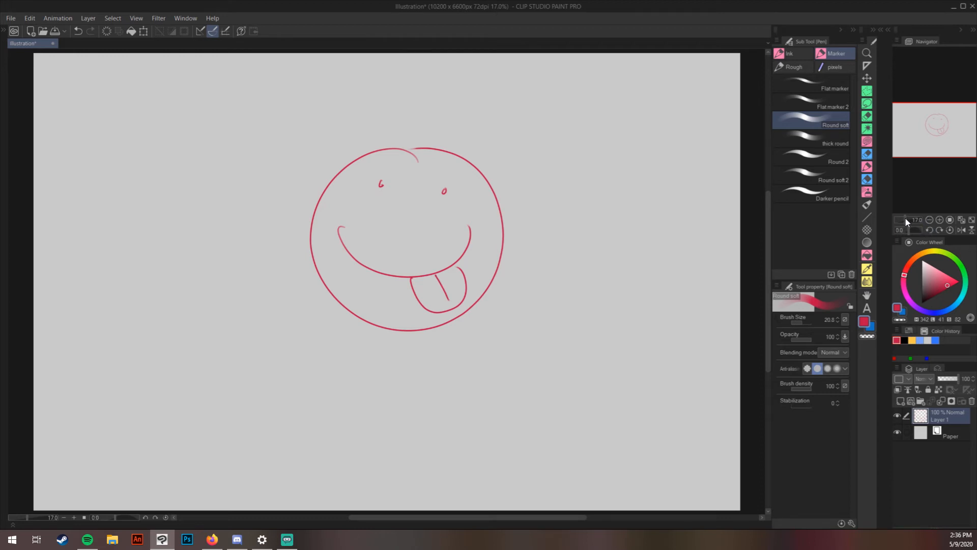
Step: Rotate the canvas view in increments, reset its rotation, and set the zoom to about 20% with the Navigator
left_click_drag(905, 216, 913, 225)
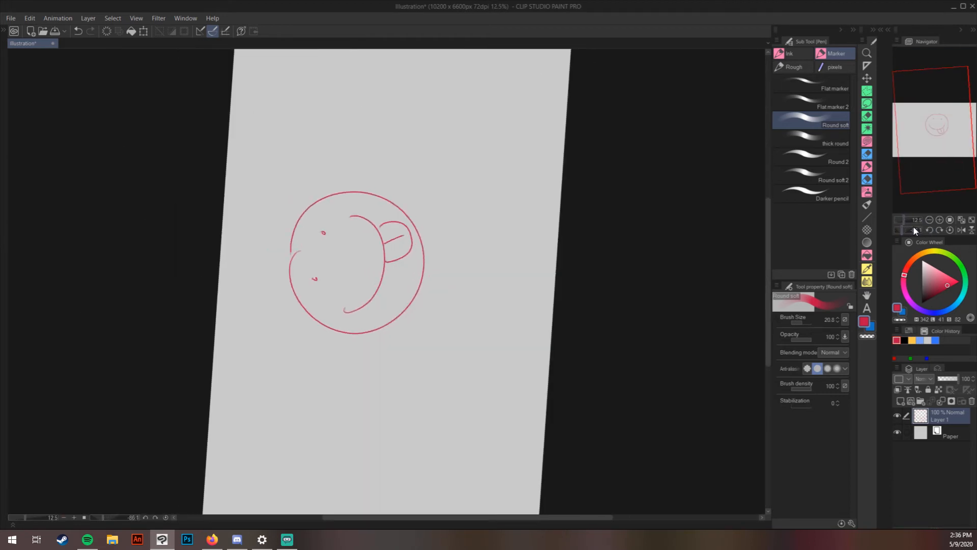
left_click(949, 228)
left_click(940, 229)
left_click(940, 229)
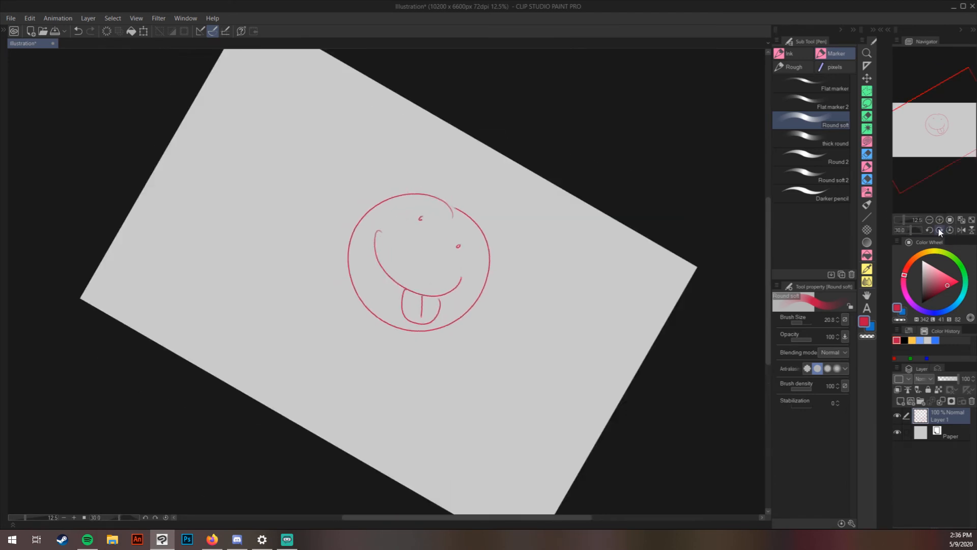
left_click(939, 229)
left_click(949, 220)
left_click(949, 229)
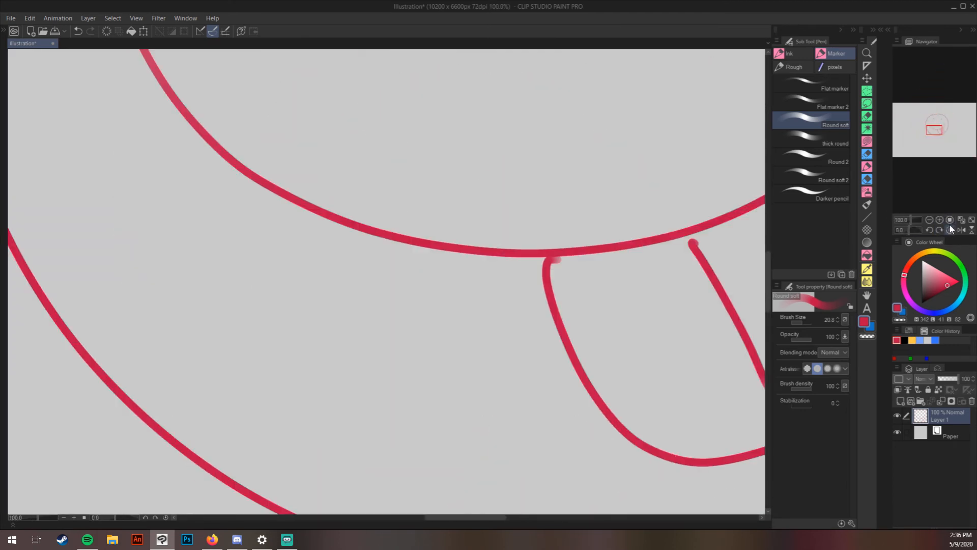
left_click_drag(912, 219, 905, 219)
Step: Flip the canvas view horizontally and vertically, and restore its original orientation
left_click(962, 231)
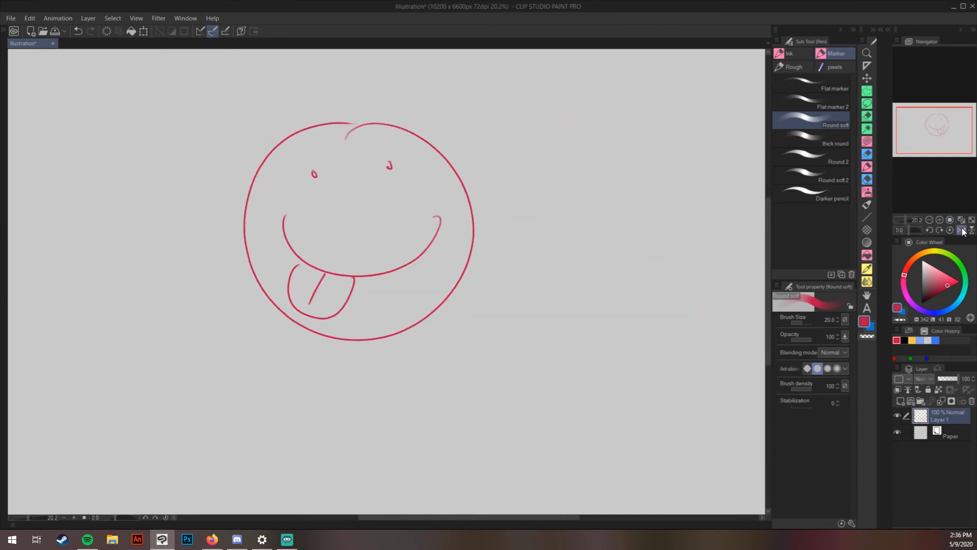
left_click(961, 232)
left_click(971, 229)
left_click(970, 229)
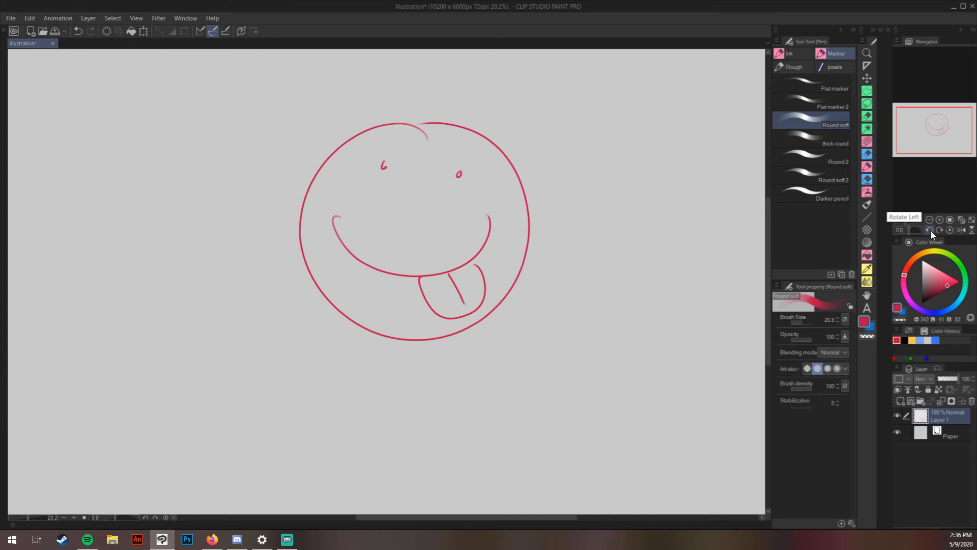
left_click(961, 230)
left_click(971, 229)
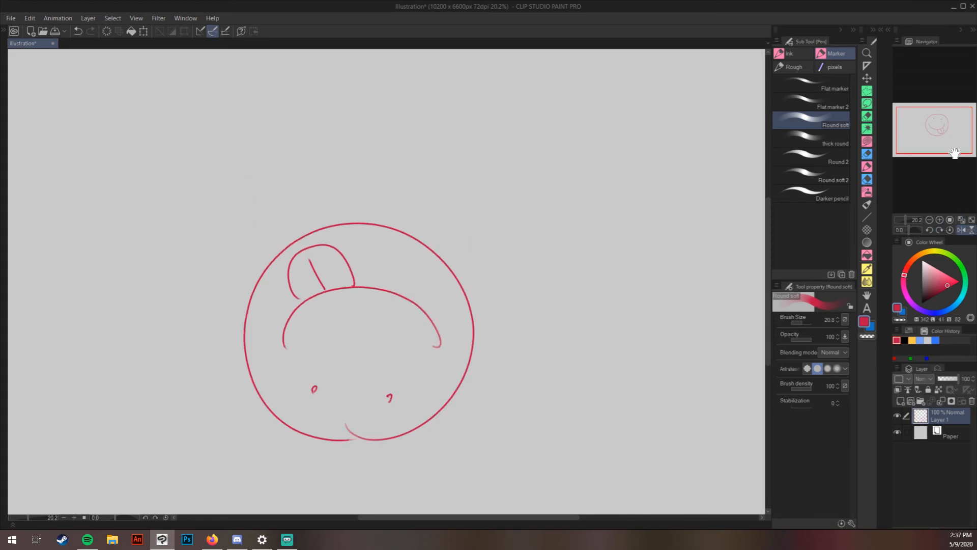
left_click(970, 229)
left_click(961, 229)
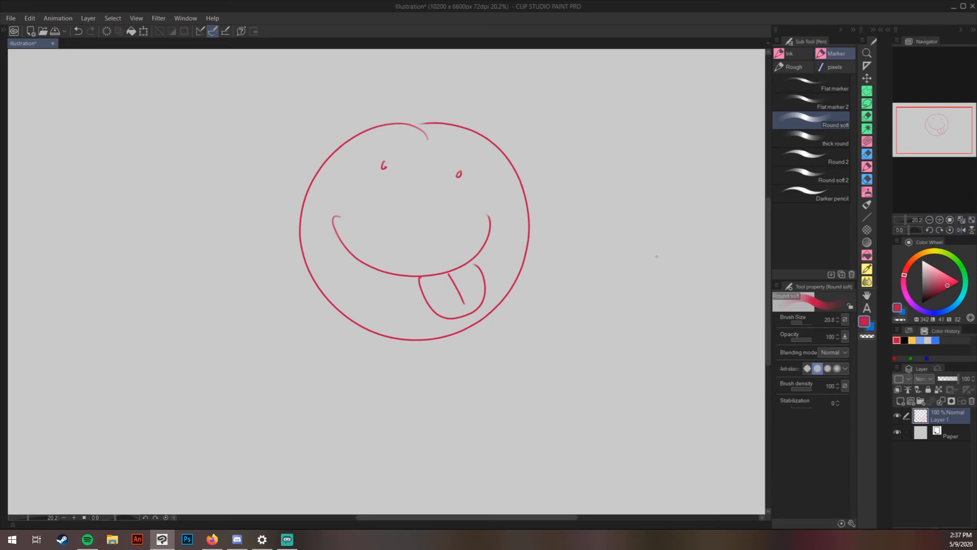
Step: Try scaling the smiley face to 95% and up to 108% with Keep original image turned off
left_click(143, 31)
mouse_move(414, 122)
left_mouse_down()
mouse_move(404, 192)
mouse_move(414, 134)
left_mouse_up()
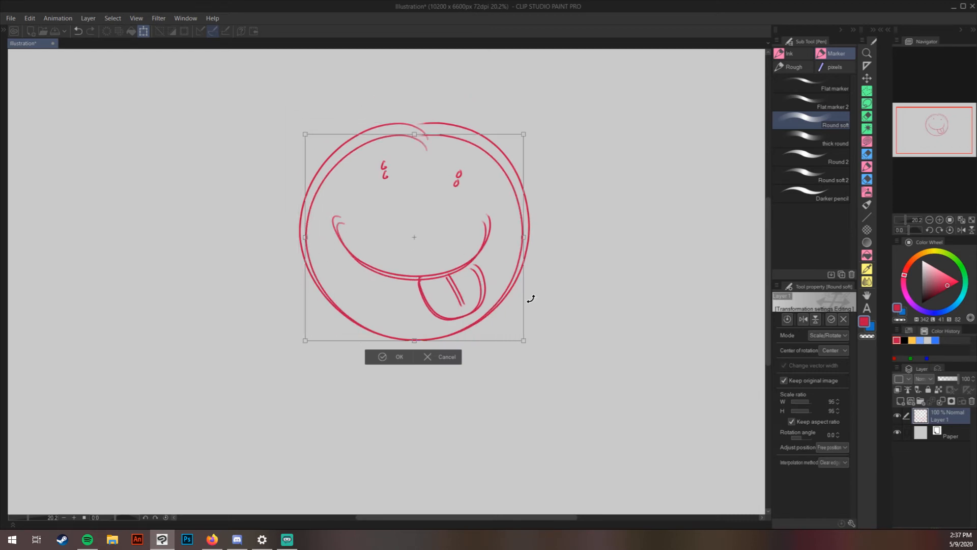
left_click(784, 380)
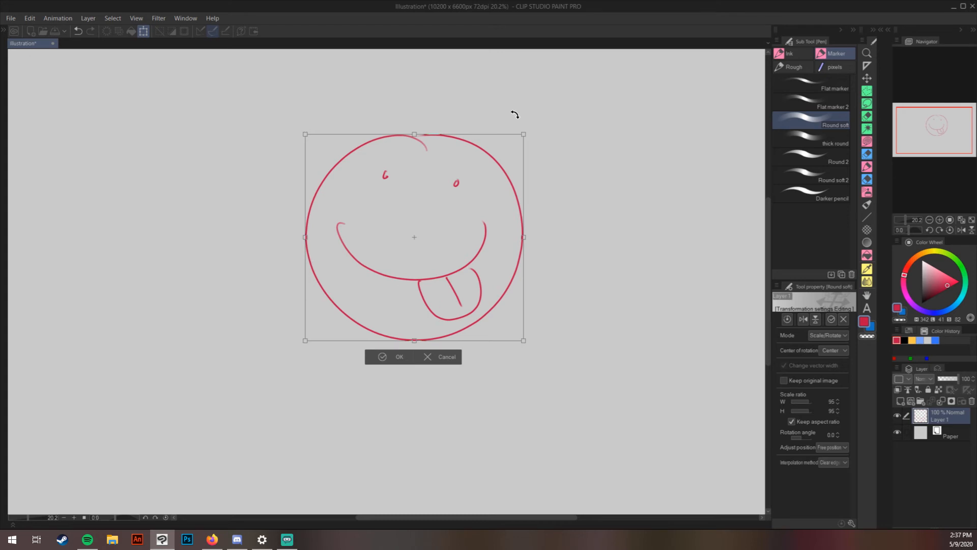
left_click_drag(524, 134, 554, 105)
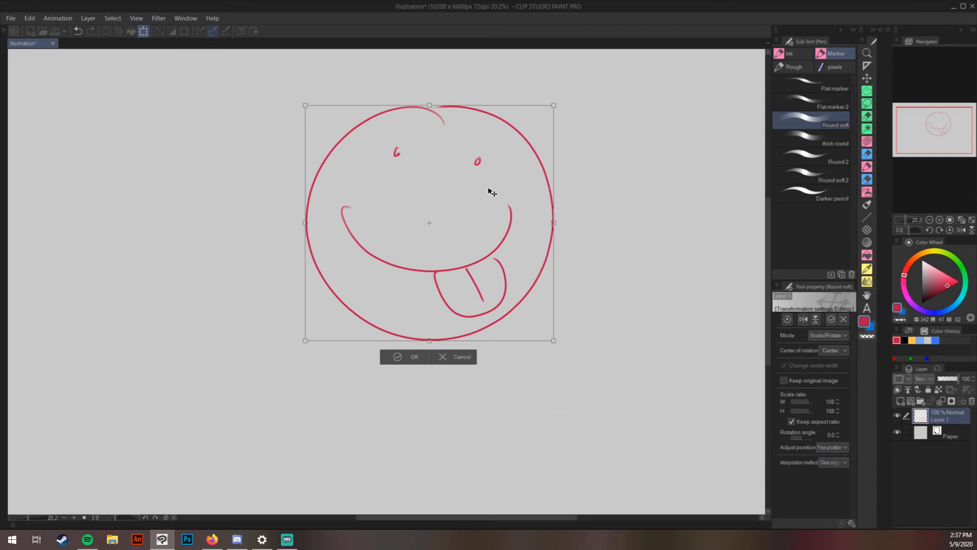
Step: Try distorting the smiley face by pulling its upper corners and flattening it, and cancel the transformation
mouse_move(306, 105)
left_mouse_down()
mouse_move(371, 207)
mouse_move(290, 118)
left_mouse_up()
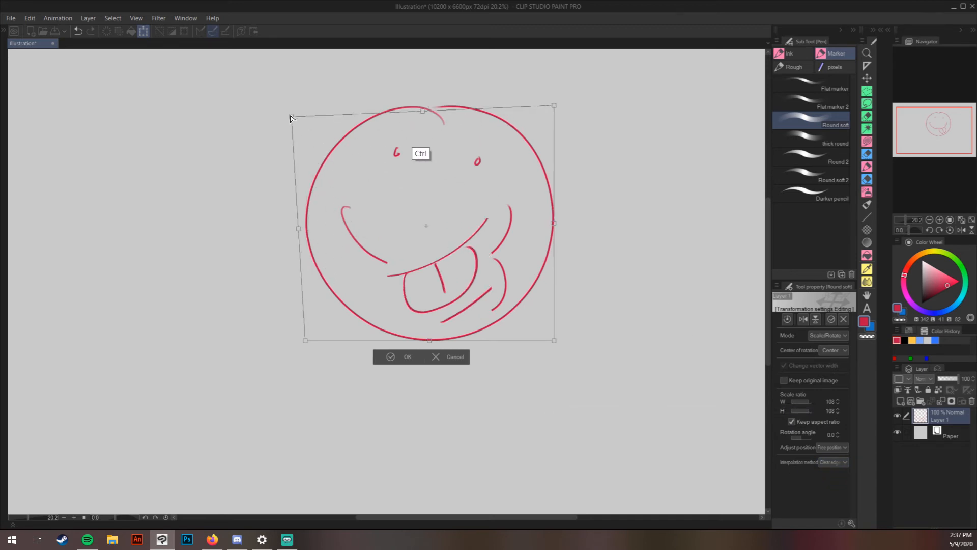
left_click_drag(554, 105, 567, 122)
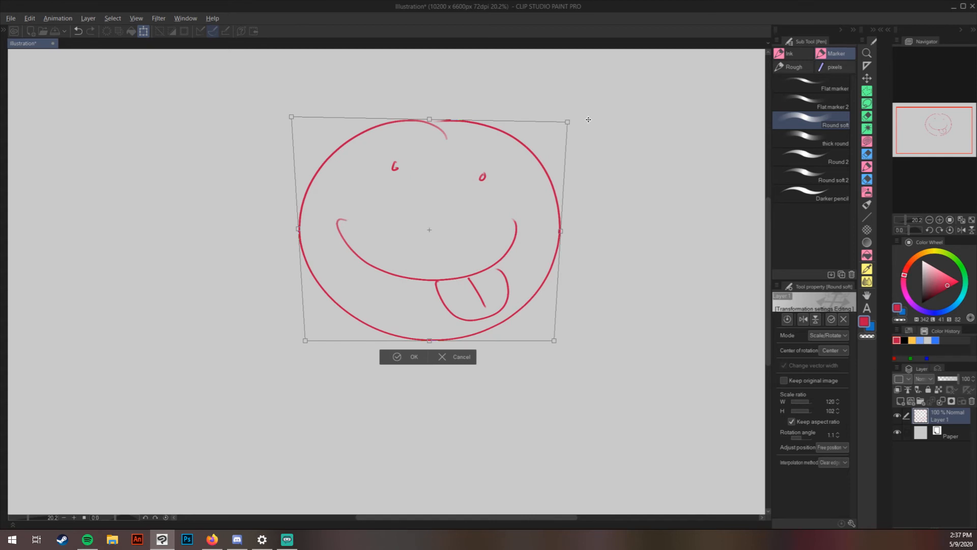
mouse_move(429, 119)
left_mouse_down()
mouse_move(423, 207)
mouse_move(434, 98)
mouse_move(438, 133)
mouse_move(454, 137)
mouse_move(384, 240)
mouse_move(425, 130)
mouse_move(442, 127)
mouse_move(421, 133)
mouse_move(423, 125)
left_mouse_up()
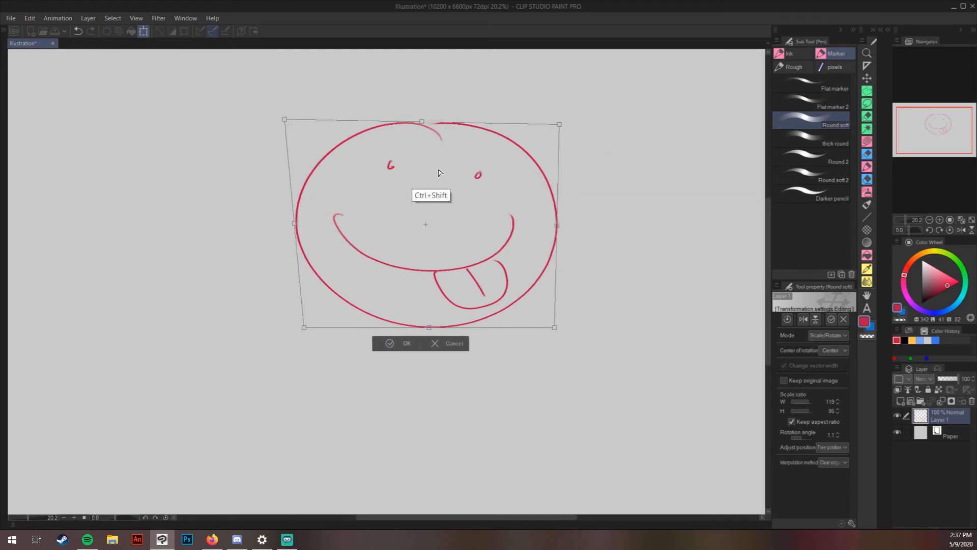
mouse_move(438, 169)
left_mouse_down()
mouse_move(409, 153)
mouse_move(427, 152)
mouse_move(434, 130)
mouse_move(423, 108)
mouse_move(443, 140)
left_mouse_up()
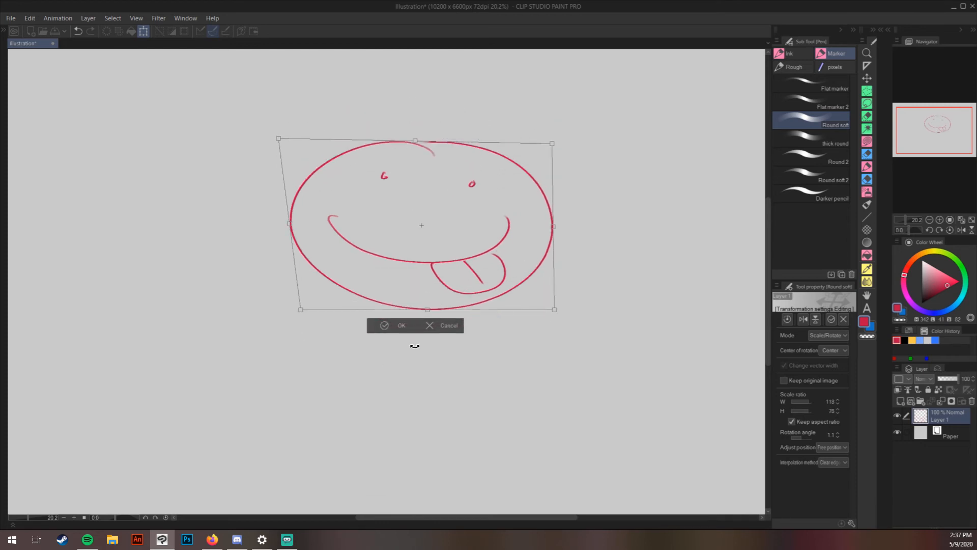
left_click(443, 325)
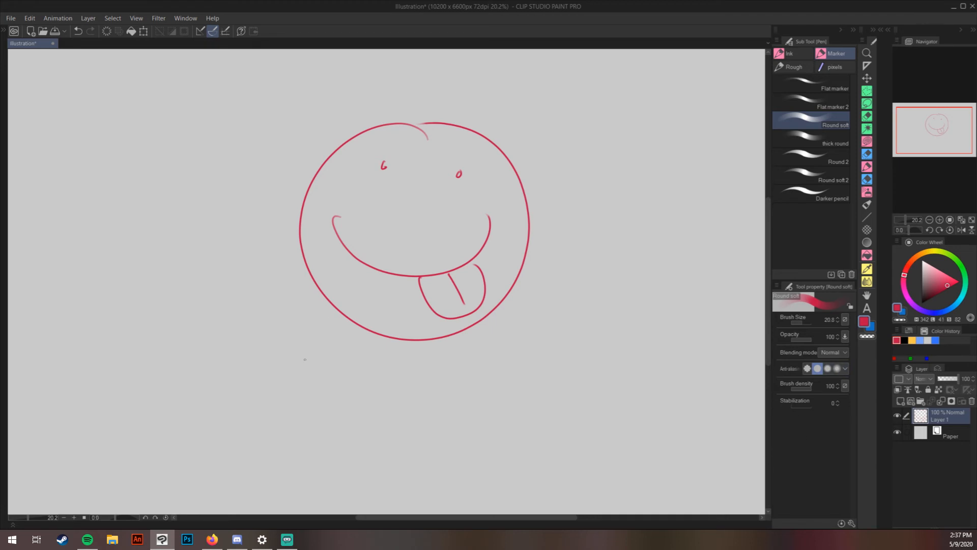
Step: Look through the available editing, tonal correction, animation, filter and palette display commands
left_click(30, 18)
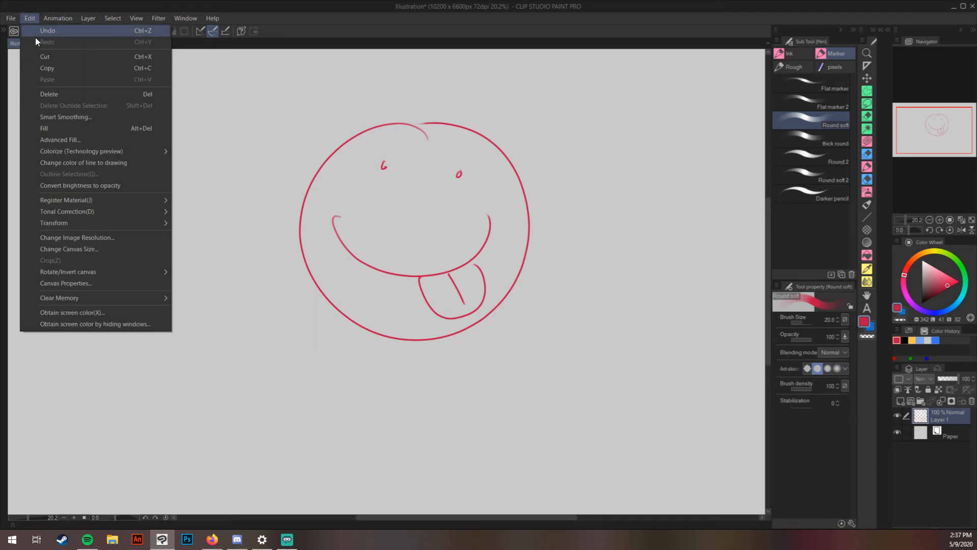
mouse_move(87, 210)
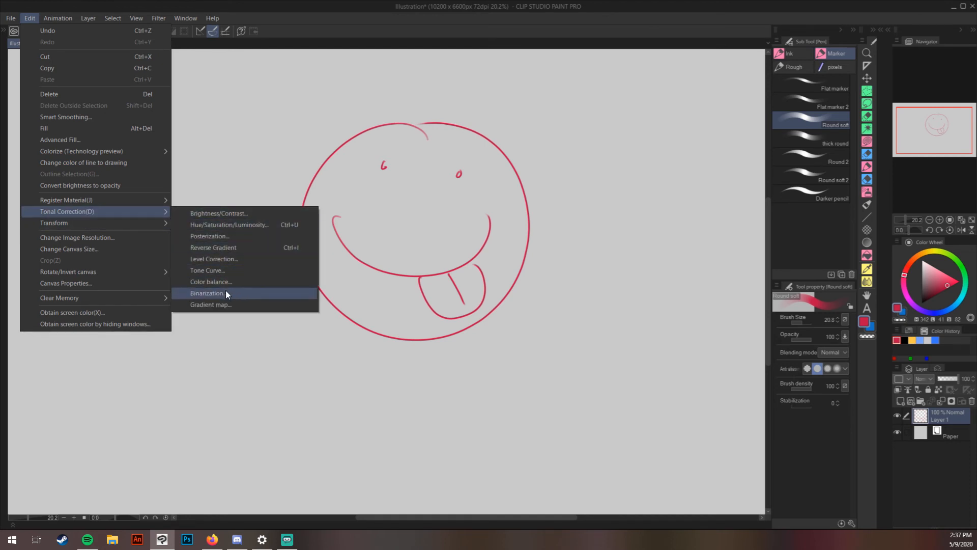
mouse_move(81, 226)
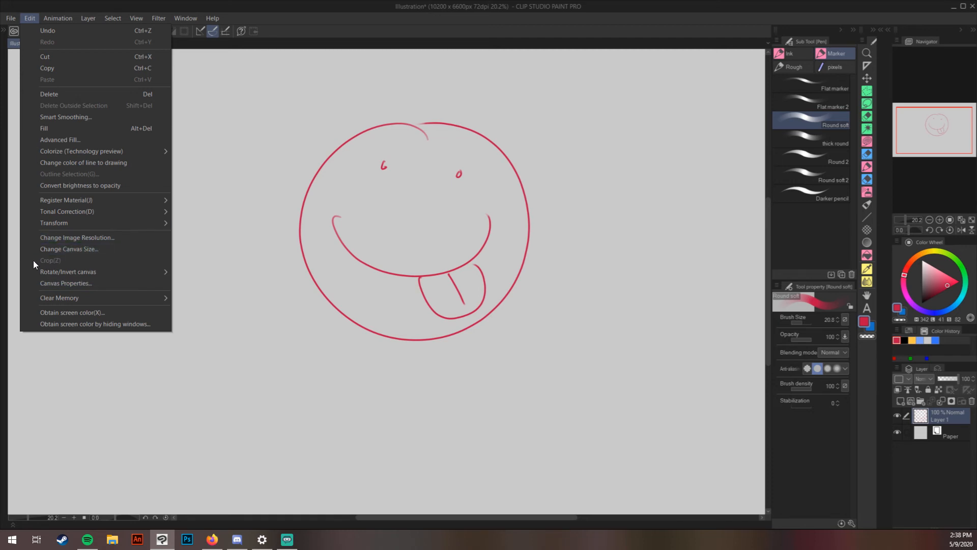
mouse_move(49, 21)
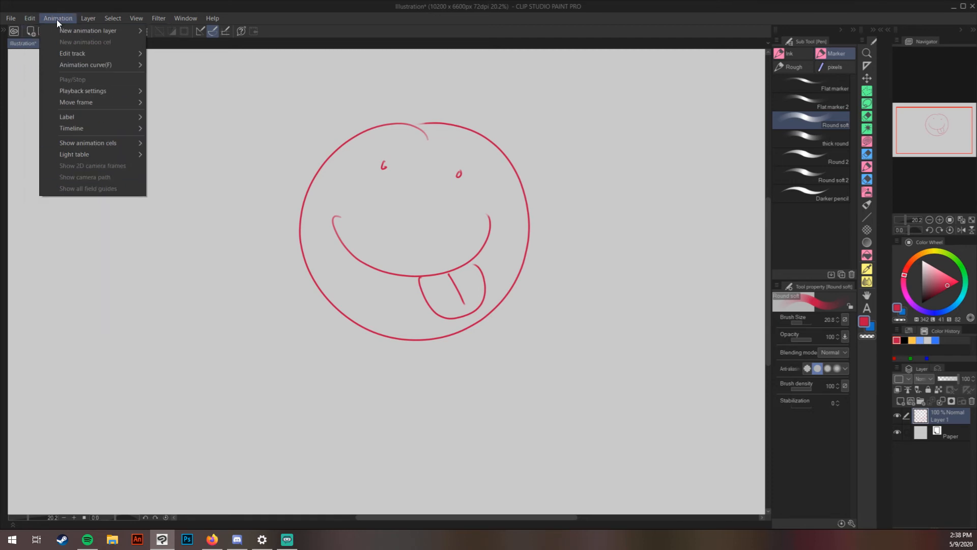
mouse_move(87, 21)
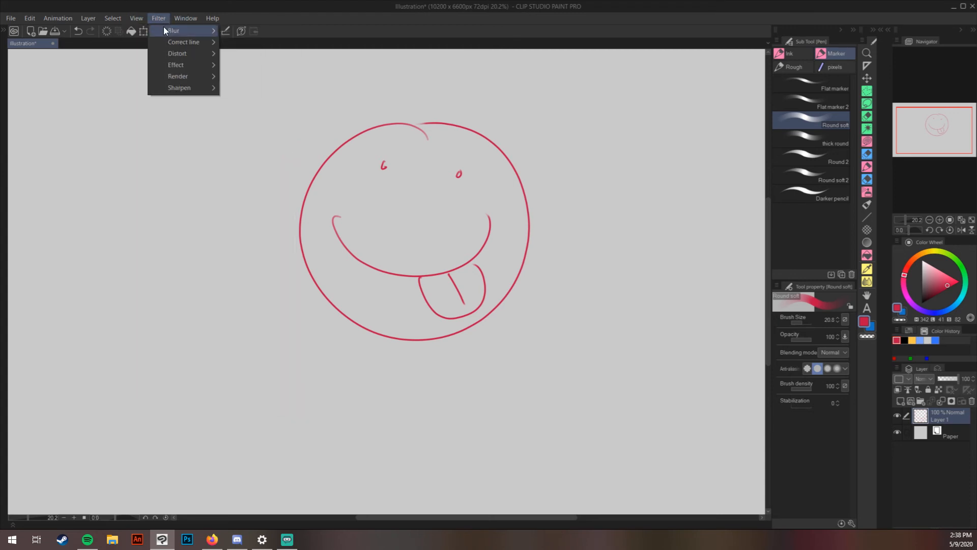
mouse_move(202, 33)
mouse_move(189, 17)
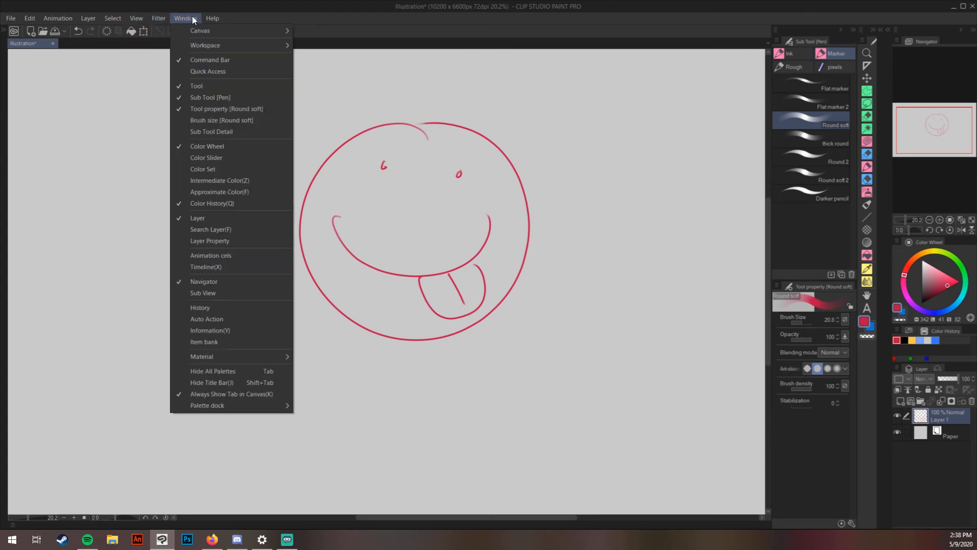
left_click(429, 11)
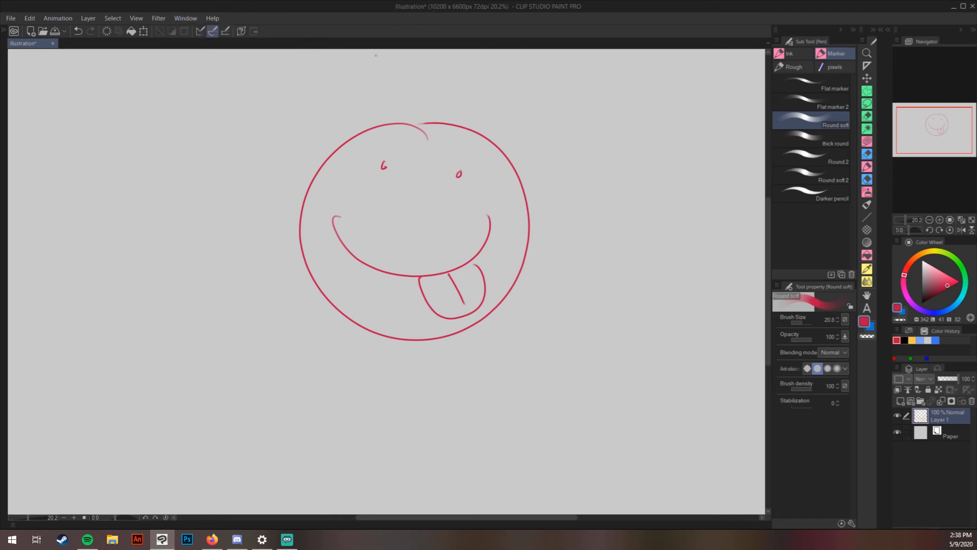
Step: Undo and redo the last three strokes, and clear the smiley face from Layer 1
left_click(75, 32)
left_click(76, 32)
left_click(76, 32)
left_click(91, 30)
left_click(91, 29)
left_click(91, 30)
left_click(107, 32)
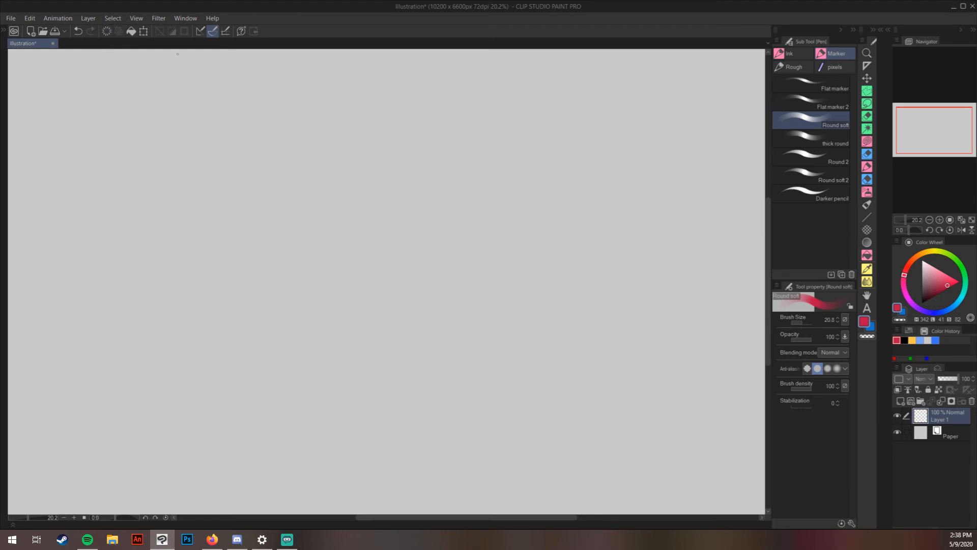
Step: Lasso a large oval on Layer 1, fill it with crimson, and deselect it
left_click(866, 103)
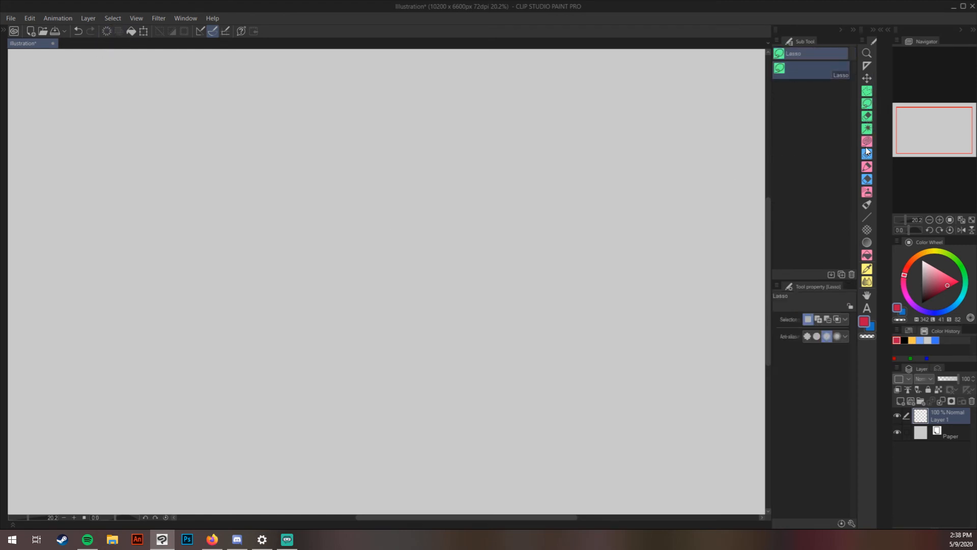
mouse_move(407, 109)
left_mouse_down()
mouse_move(251, 178)
mouse_move(393, 113)
left_mouse_up()
left_click(131, 33)
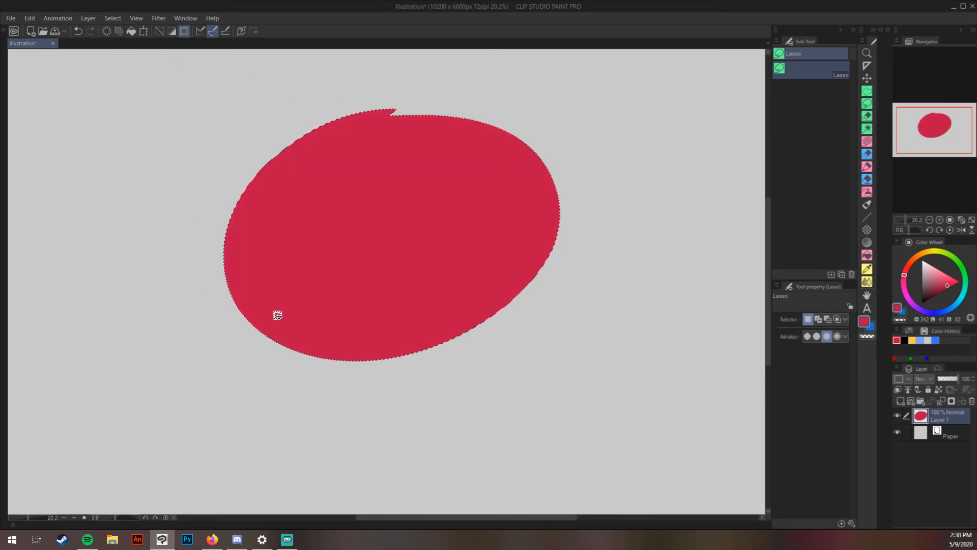
left_click(160, 31)
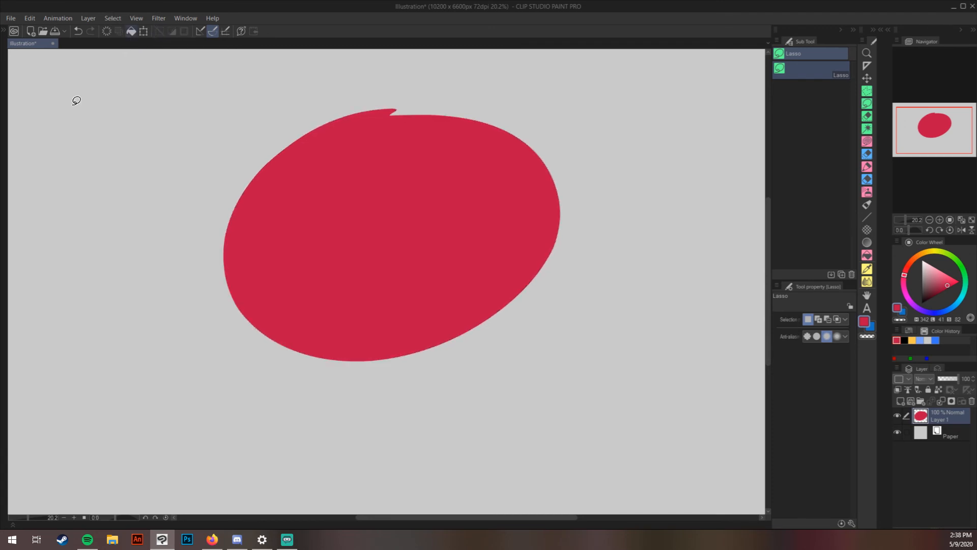
Step: Try filling the whole layer, undo back to the oval selection, and invert the selection
key("alt+BackSpace")
left_click(78, 31)
left_click(78, 30)
left_click(172, 31)
Step: Pick a darker crimson and scribble Round soft strokes across the upper-right and left edges of the oval within the inverted selection
left_click_drag(921, 122, 921, 111)
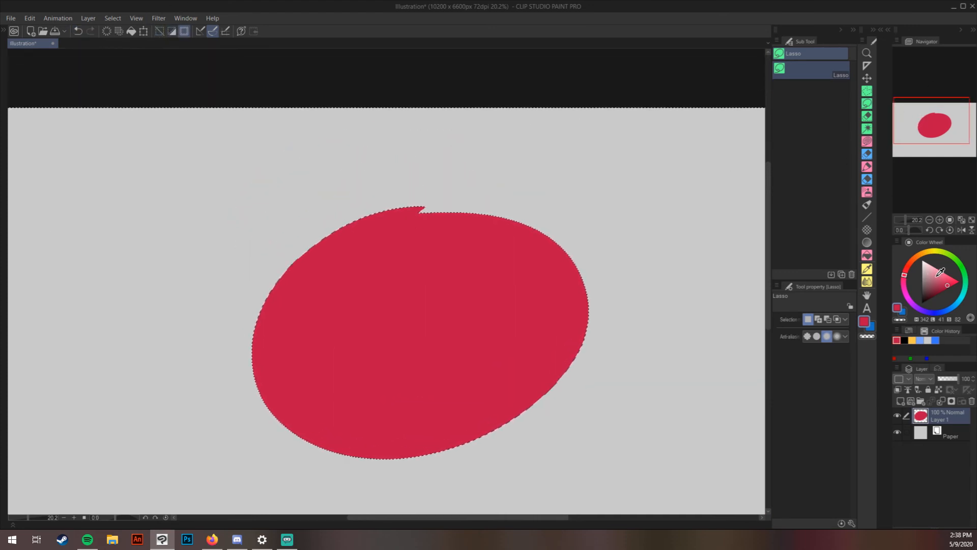
left_click_drag(941, 274, 937, 293)
left_click(867, 166)
mouse_move(476, 213)
left_mouse_down()
mouse_move(584, 169)
mouse_move(549, 237)
left_mouse_up()
mouse_move(562, 248)
left_mouse_down()
mouse_move(533, 282)
mouse_move(585, 290)
left_mouse_up()
left_click_drag(586, 294, 590, 299)
left_click_drag(283, 423, 251, 346)
left_click_drag(483, 213, 544, 209)
left_click_drag(269, 293, 252, 334)
left_click_drag(425, 208, 489, 191)
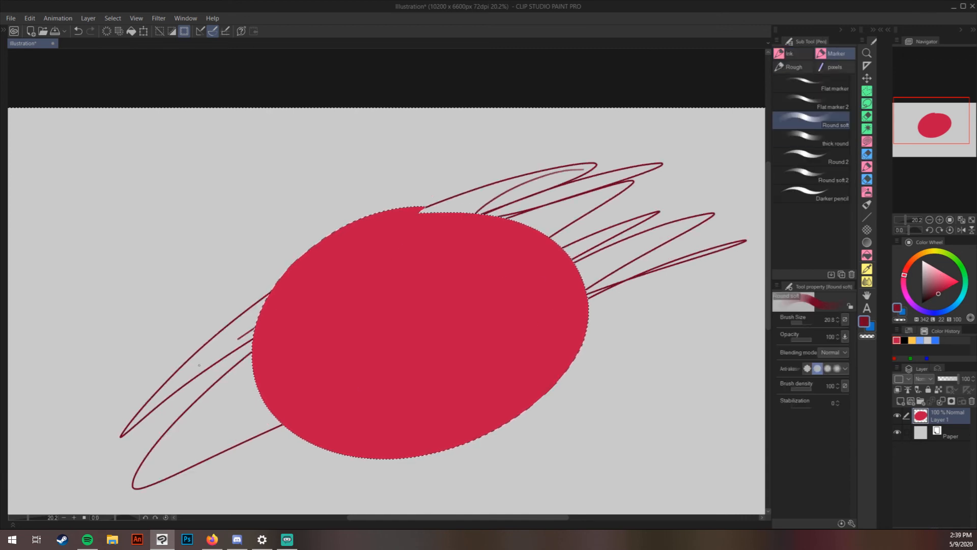
left_click_drag(175, 386, 238, 338)
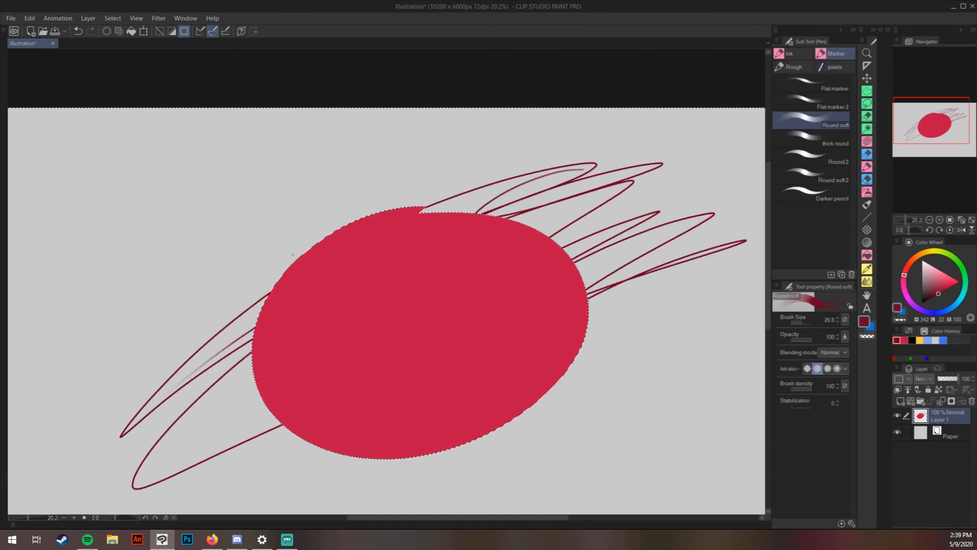
Step: Hide the selection border and draw thick dark crimson strokes around the oval's edge with the Darker pencil
left_click(184, 31)
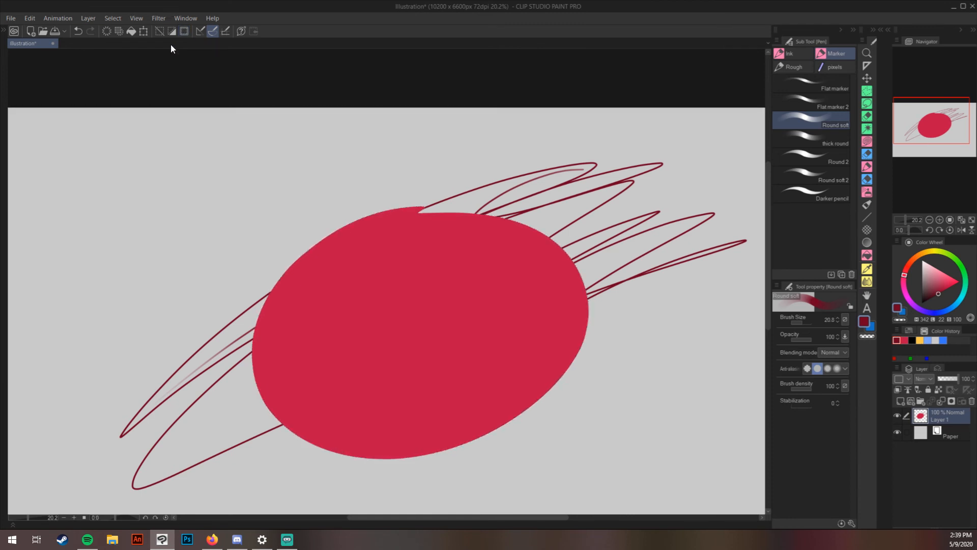
left_click(813, 194)
left_click_drag(286, 180, 359, 219)
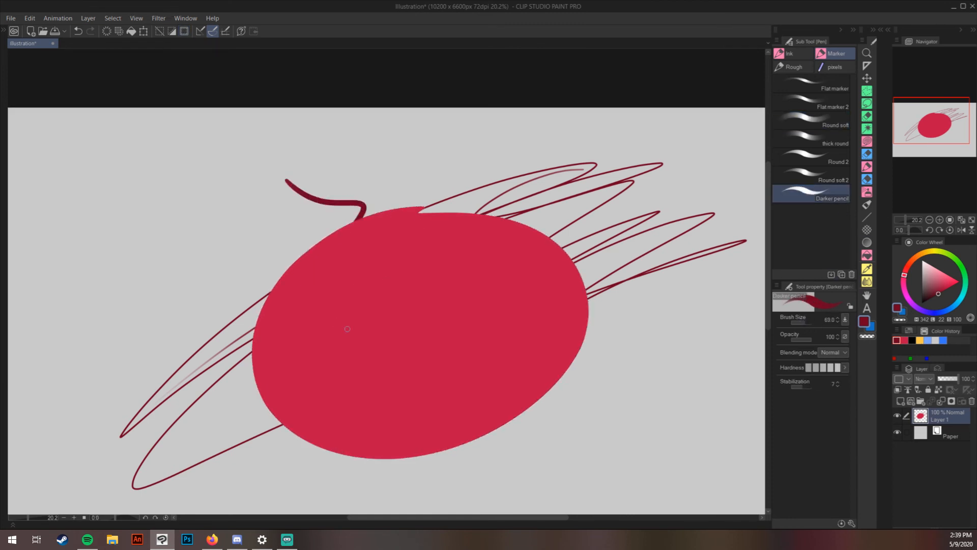
mouse_move(452, 495)
left_mouse_down()
mouse_move(605, 405)
mouse_move(414, 478)
left_mouse_up()
left_click_drag(644, 334, 567, 366)
left_click_drag(344, 488, 402, 457)
left_click_drag(666, 244, 580, 277)
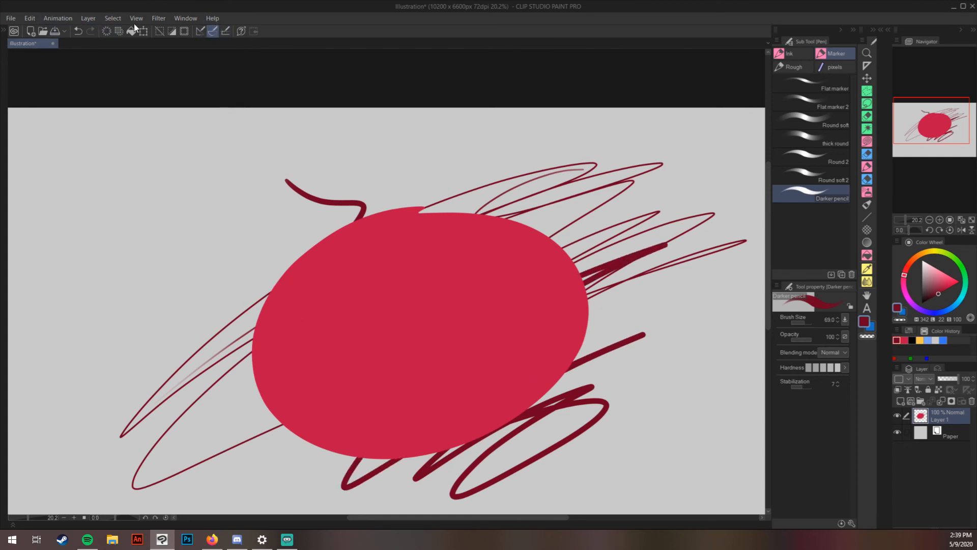
Step: Look through the display options for selection borders, launchers, grid, rulers and snapping
left_click(149, 18)
mouse_move(138, 17)
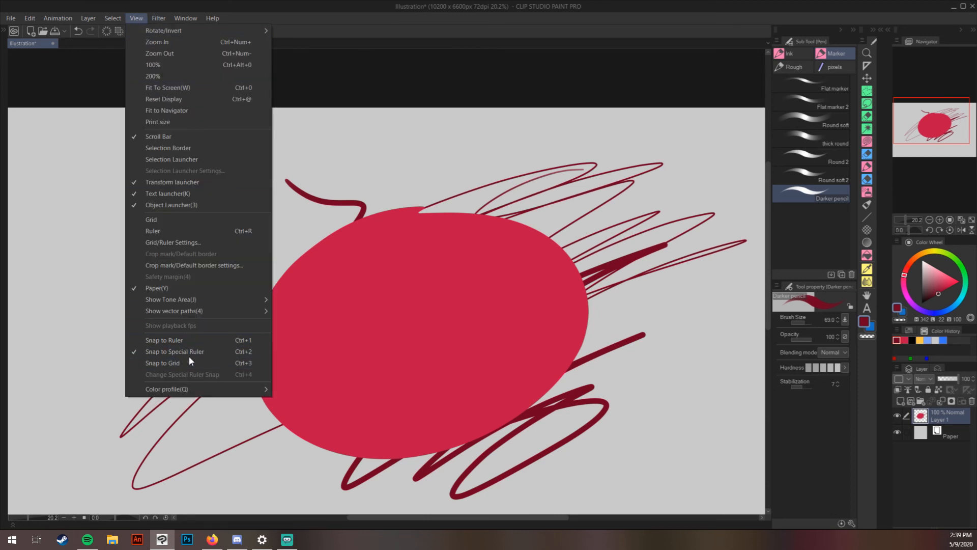
left_click(312, 18)
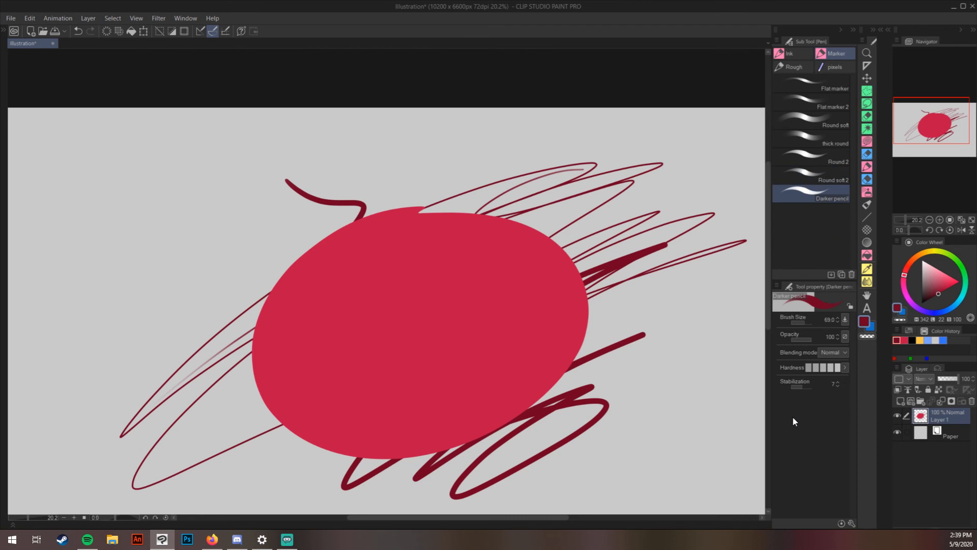
Step: Examine the Darker pencil's Correction settings, including snapping and the options for copying a setting to other sub tools
left_click(851, 523)
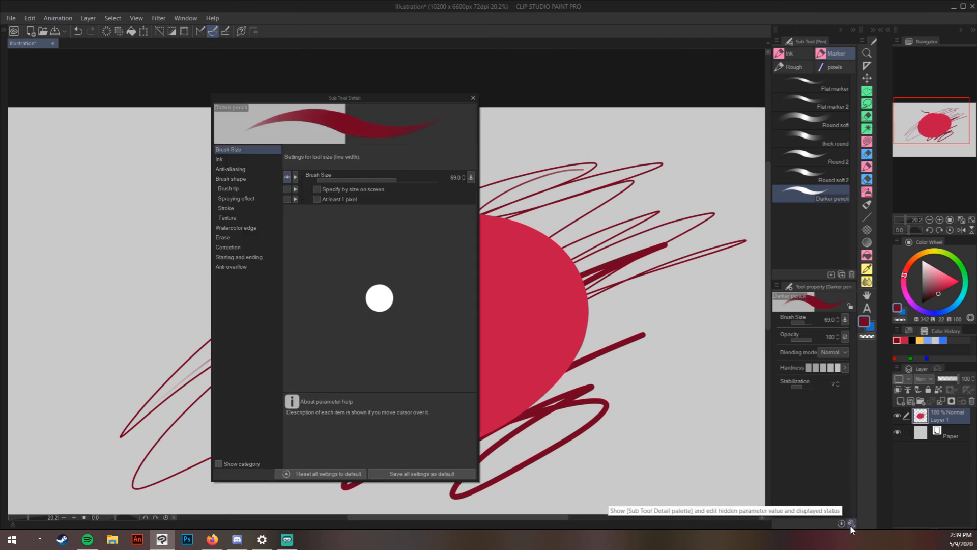
left_click(239, 247)
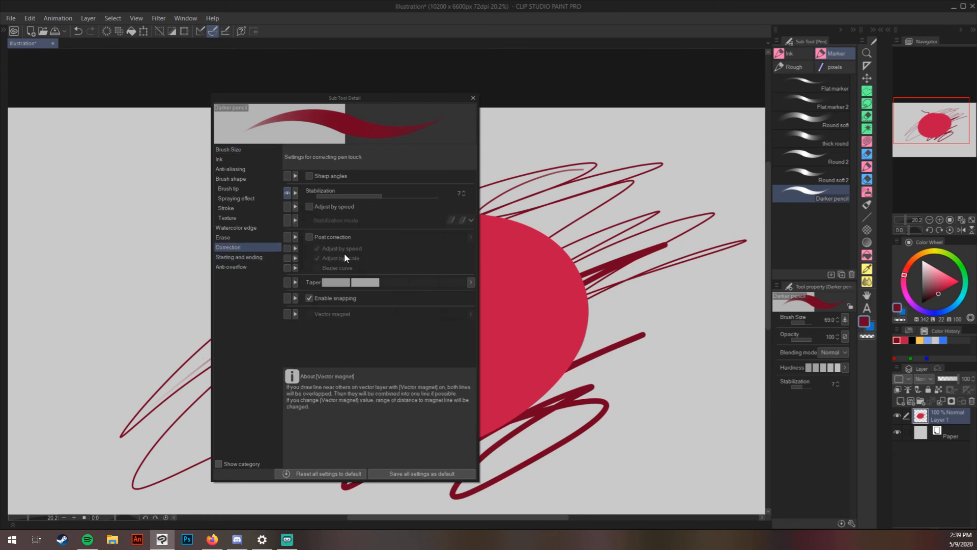
right_click(305, 301)
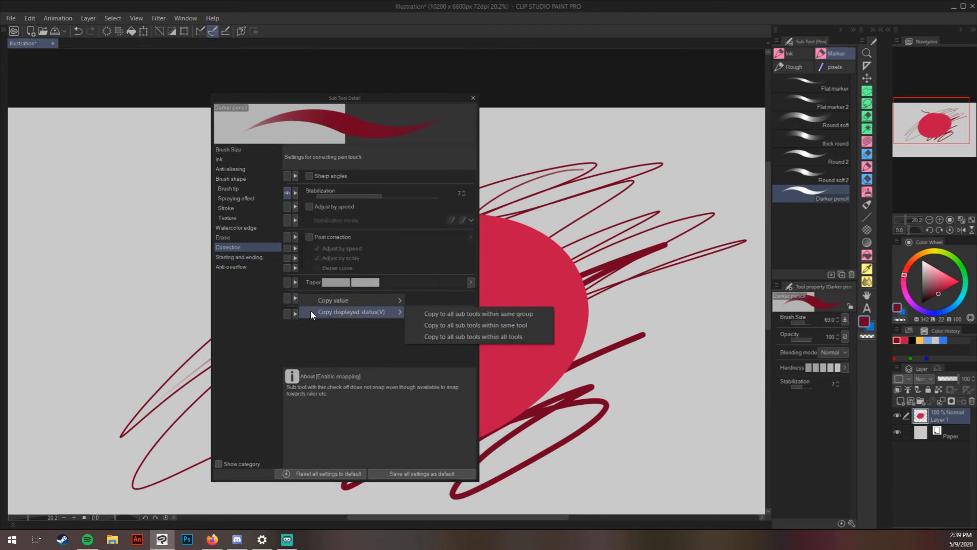
left_click(337, 313)
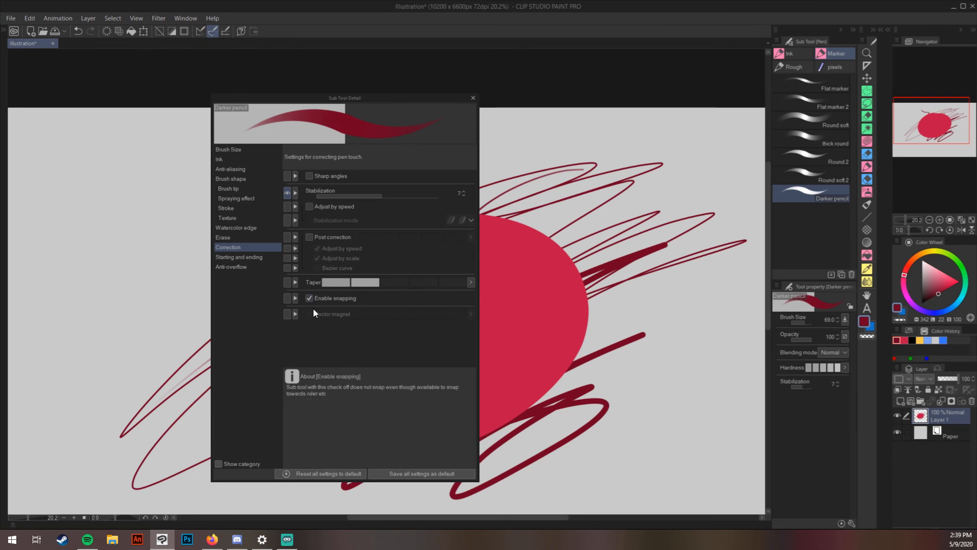
left_click(473, 98)
Step: Draw a horizontal dark crimson stroke in the empty upper-left area of the canvas and check the display and snapping options
left_click_drag(62, 173, 221, 174)
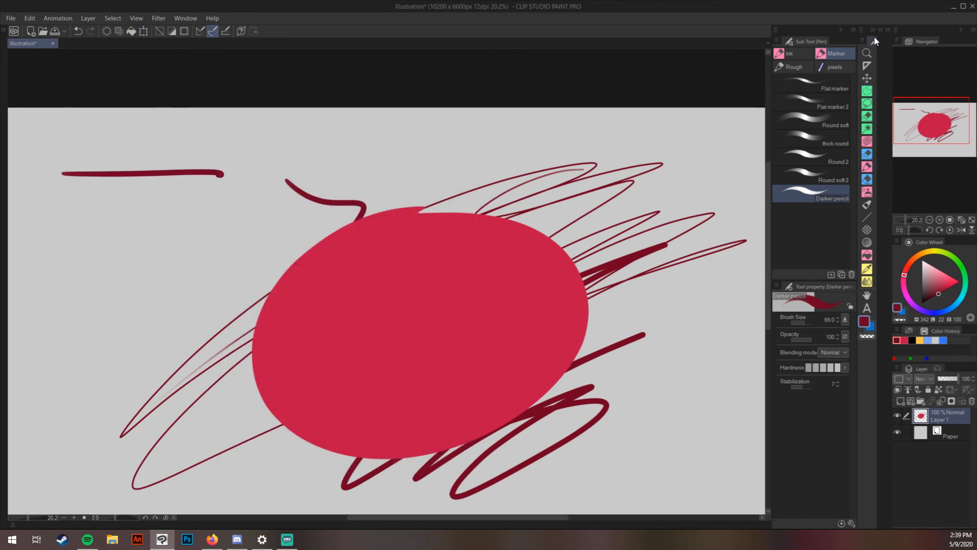
left_click(135, 19)
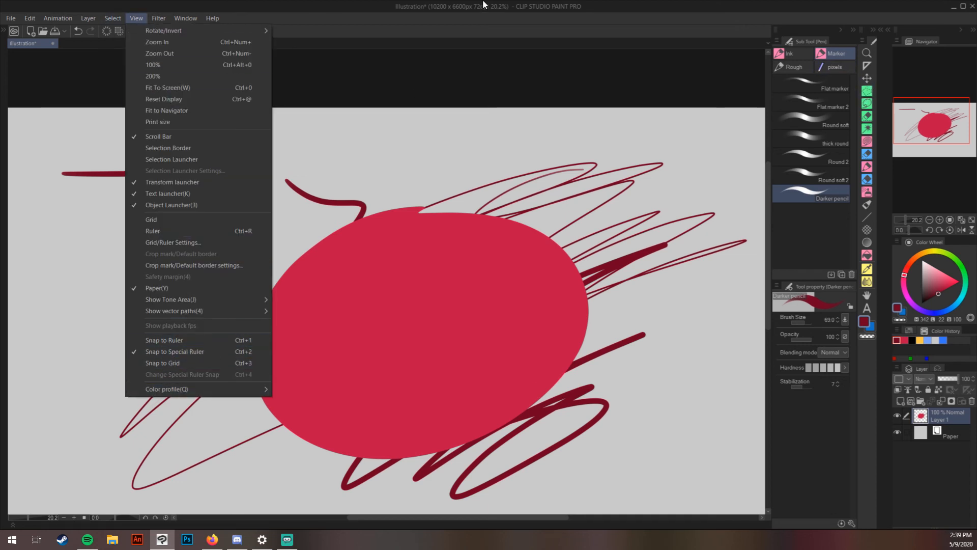
left_click(646, 48)
Step: Switch to the ruler tools and look through the Special ruler types
left_click(867, 65)
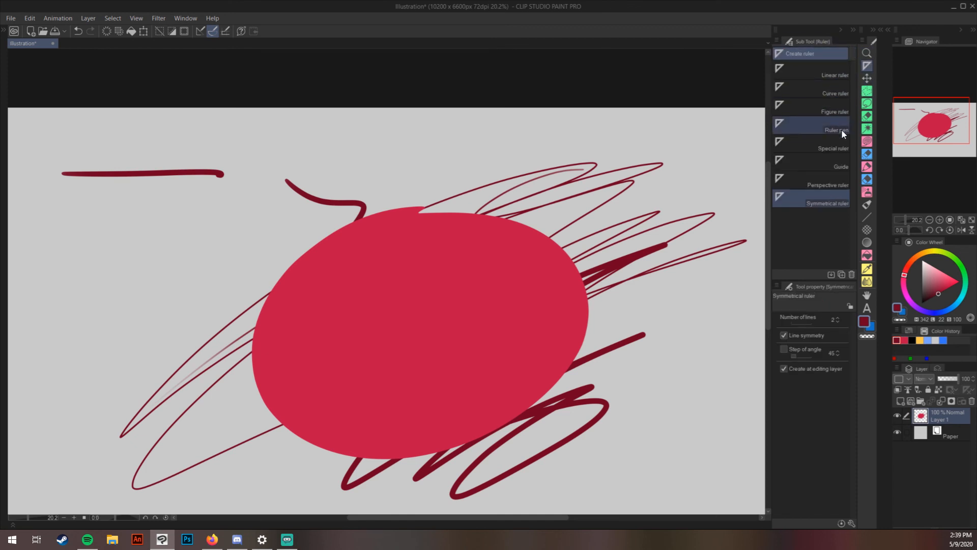
left_click(840, 150)
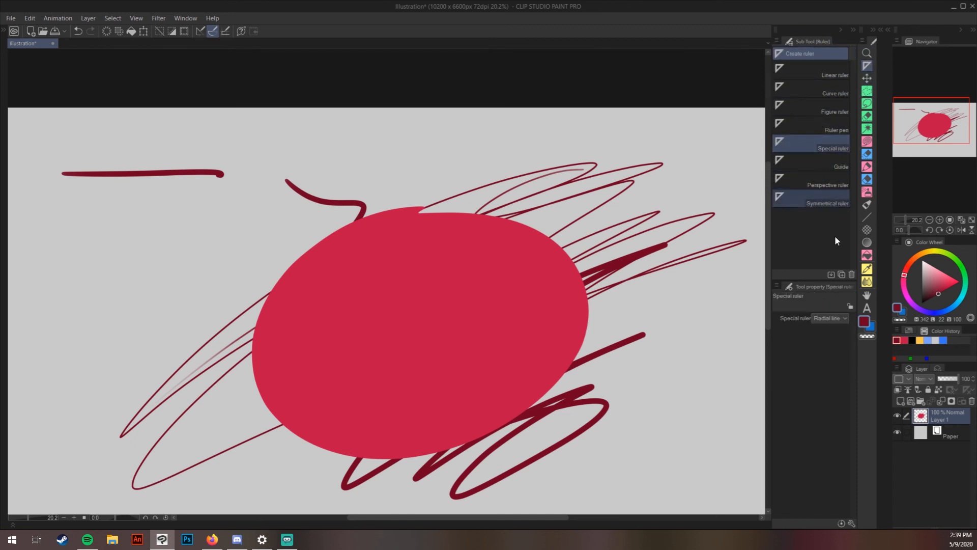
left_click(834, 318)
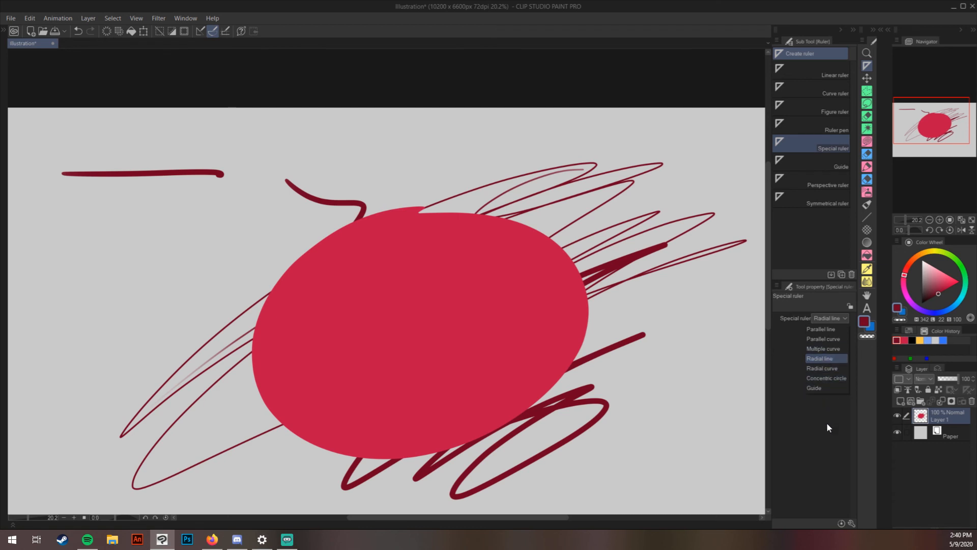
left_click(820, 435)
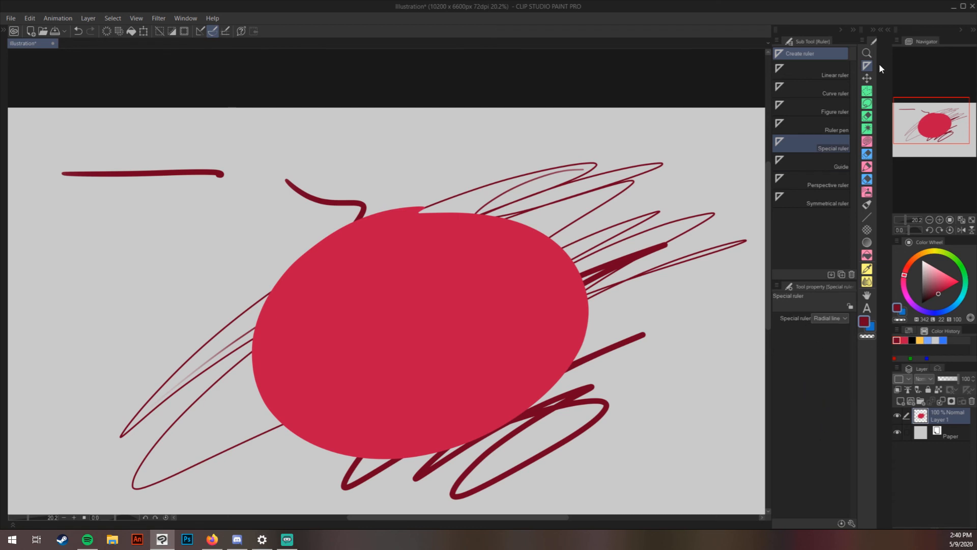
Step: Place a symmetrical ruler with 10 lines on Layer 1, to the lower right of the red oval
left_click(831, 203)
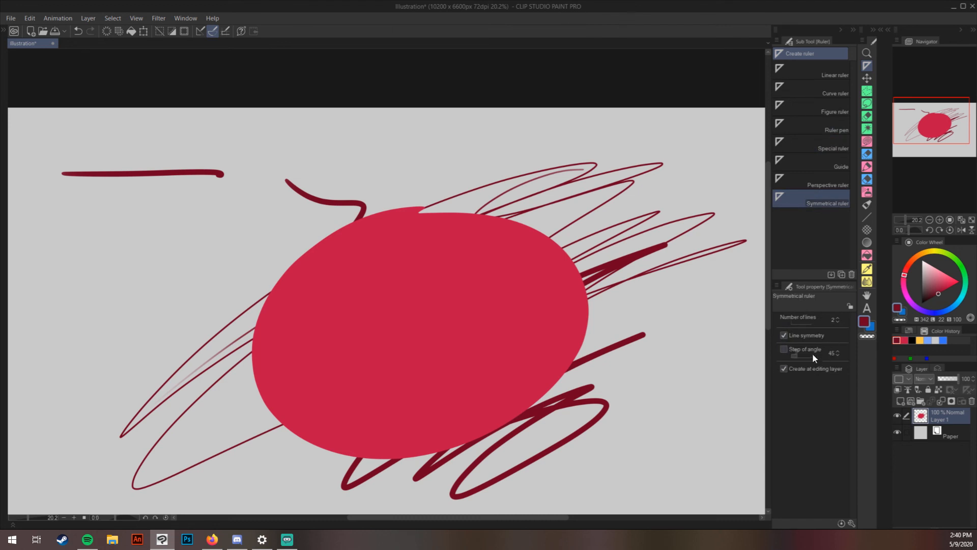
left_click(803, 323)
left_click(698, 392)
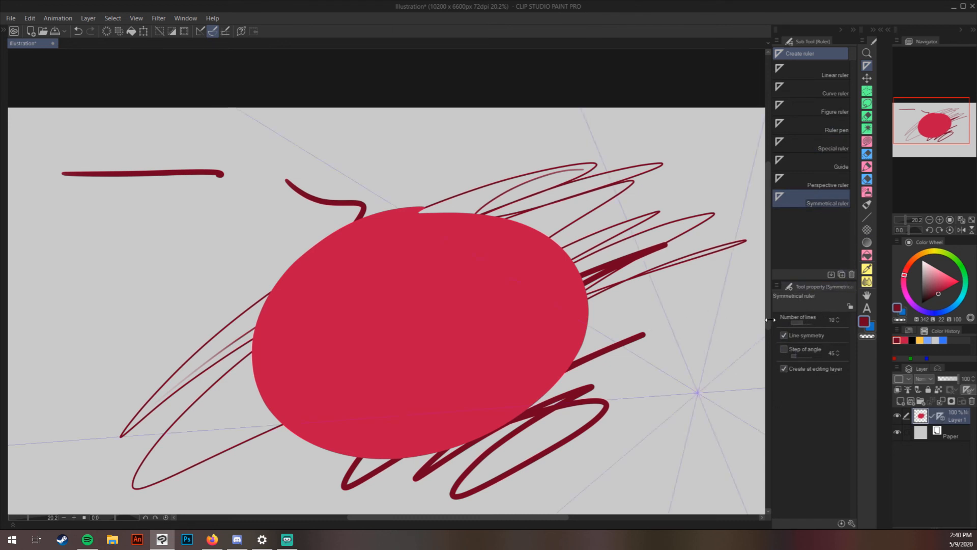
Step: Pick a dark green and draw mirrored Darker pencil strokes around the symmetrical ruler's center
left_click(866, 168)
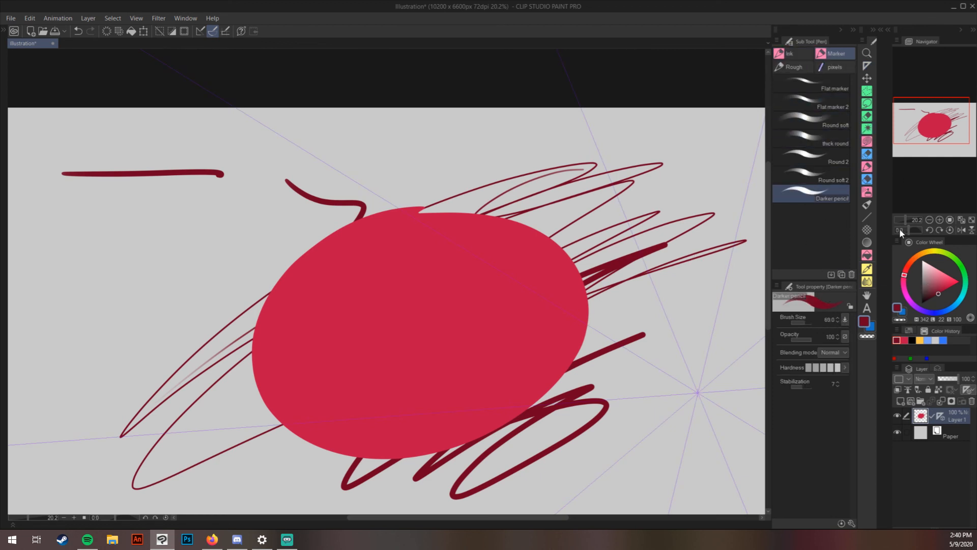
left_click(963, 271)
mouse_move(709, 254)
left_mouse_down()
mouse_move(663, 315)
mouse_move(695, 386)
left_mouse_up()
mouse_move(710, 176)
left_mouse_down()
mouse_move(601, 272)
mouse_move(544, 468)
left_mouse_up()
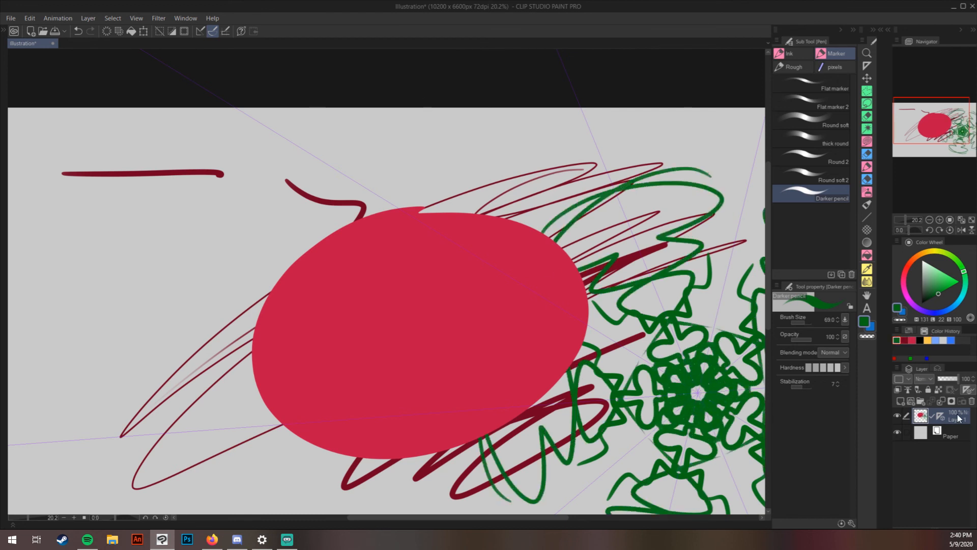
Step: Add a new layer above Layer 1, move the symmetrical ruler onto it, and make Layer 1 active
left_click(940, 416)
left_click(899, 402)
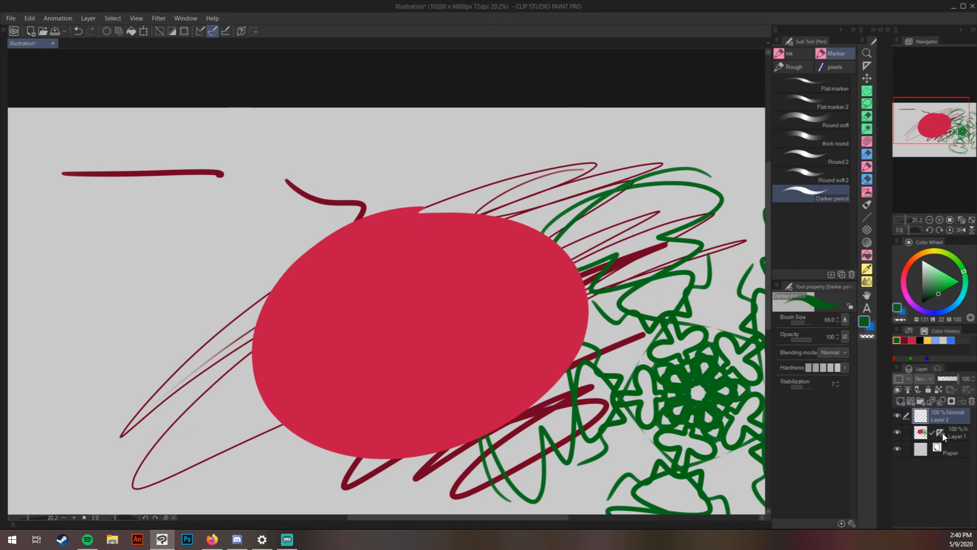
left_click(940, 417)
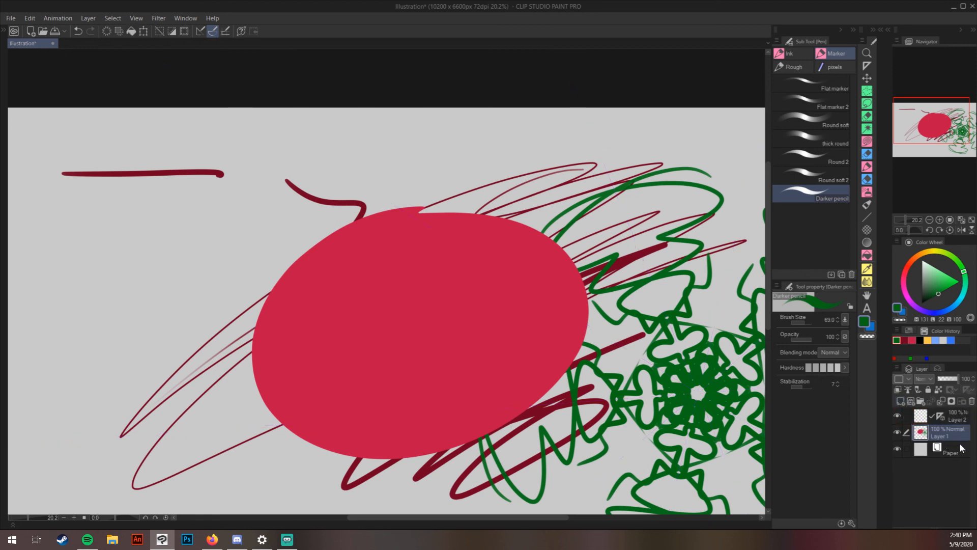
left_click(946, 419)
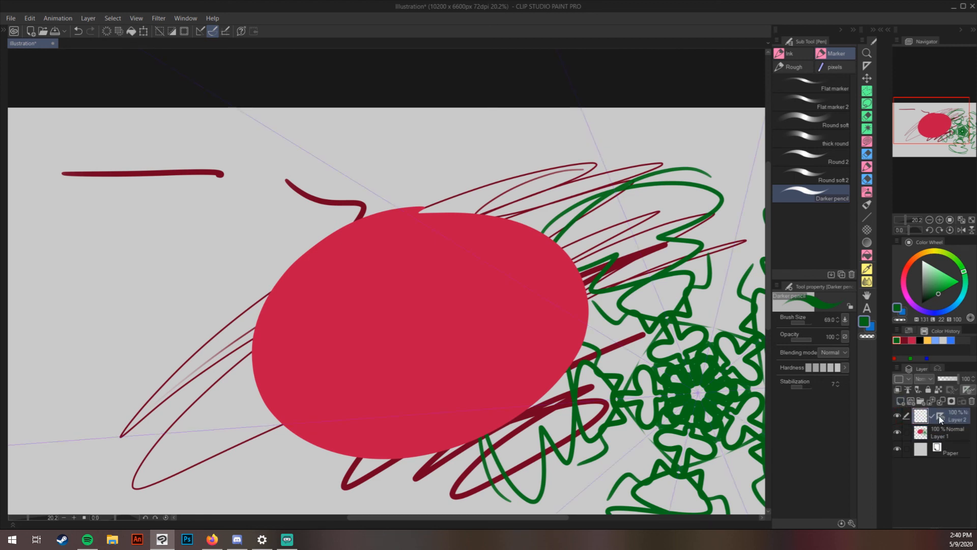
left_click_drag(940, 418, 954, 433)
left_click_drag(942, 431, 941, 416)
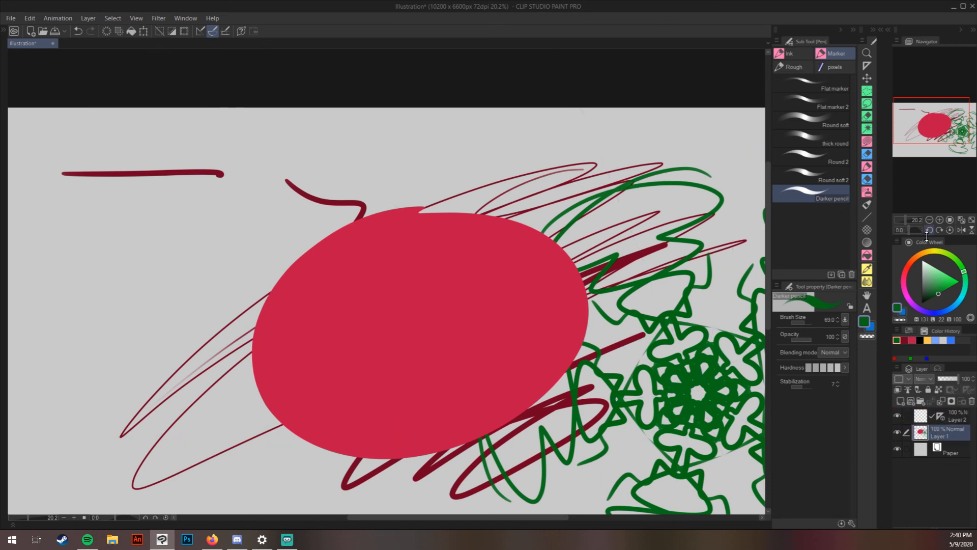
Step: Paint unmirrored light green, light blue and bright blue strokes on Layer 1 over the green pattern
left_click(944, 278)
left_click(934, 266)
mouse_move(690, 337)
left_mouse_down()
mouse_move(669, 348)
mouse_move(683, 346)
left_mouse_up()
left_click(938, 312)
left_click_drag(704, 387, 698, 392)
left_click(950, 285)
left_click_drag(662, 436, 687, 461)
Step: Move the symmetrical ruler back to Layer 1 and draw mirrored muted blue strokes over the pattern's center
left_click(936, 422)
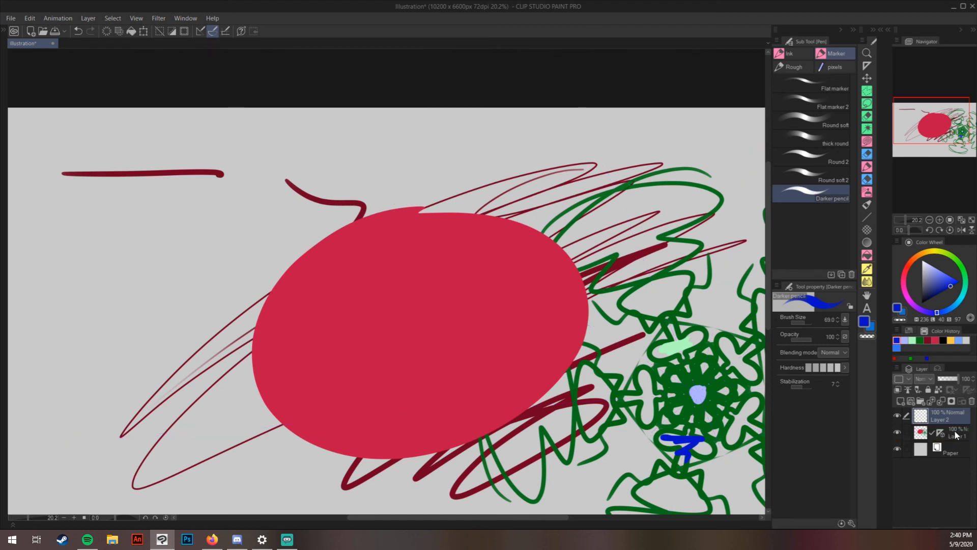
left_click(944, 432)
left_click(932, 284)
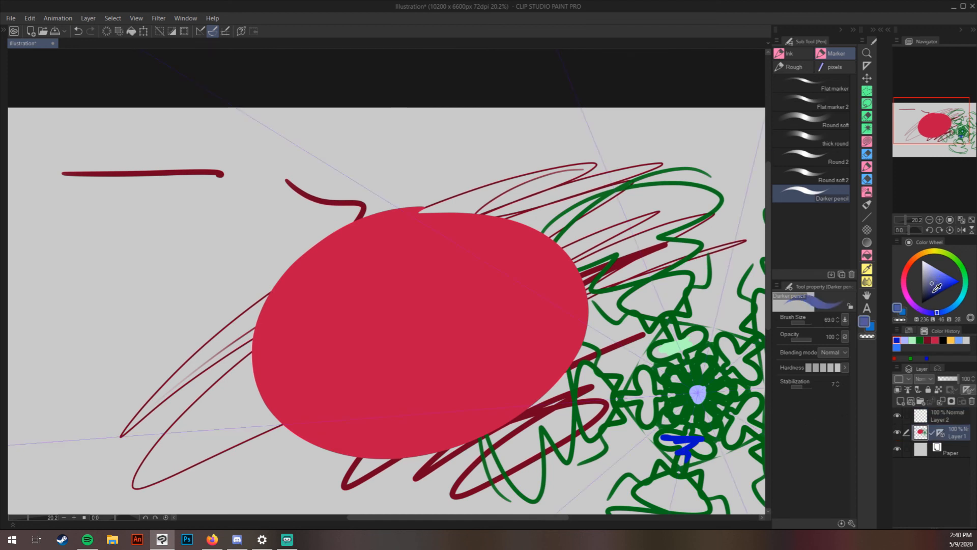
mouse_move(661, 401)
left_mouse_down()
mouse_move(648, 364)
mouse_move(692, 402)
mouse_move(655, 455)
left_mouse_up()
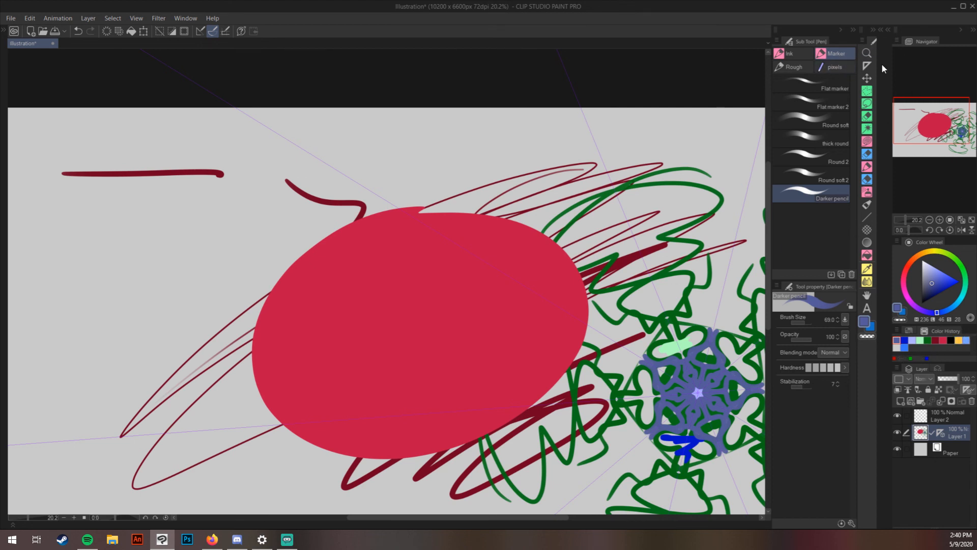
Step: Shrink the Sub Tool palette, switch to the Ink pen group, and add that group to the command bar
mouse_move(810, 43)
left_mouse_down()
mouse_move(579, 83)
mouse_move(307, 64)
mouse_move(280, 18)
mouse_move(21, 46)
mouse_move(61, 44)
mouse_move(35, 44)
mouse_move(29, 59)
mouse_move(96, 526)
mouse_move(905, 396)
mouse_move(936, 97)
mouse_move(763, 56)
mouse_move(807, 30)
left_mouse_up()
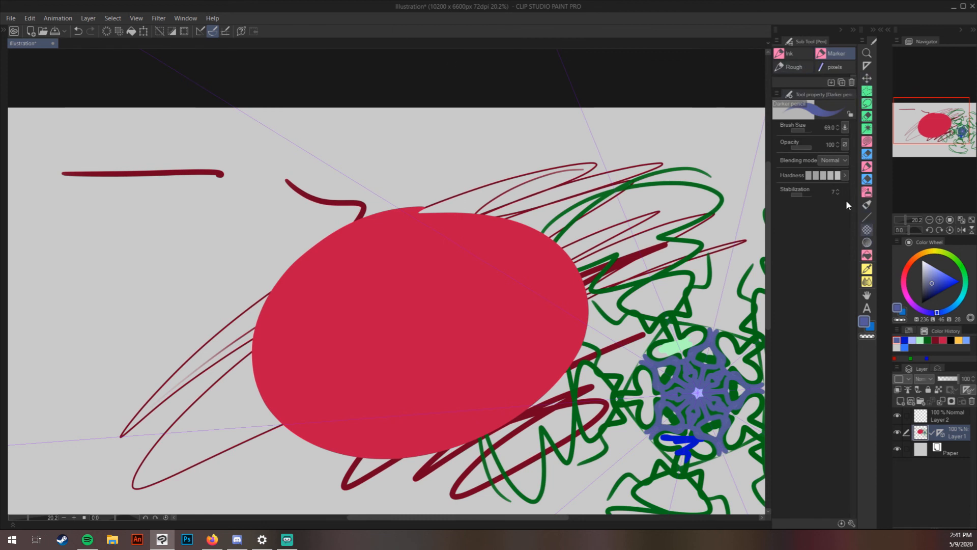
left_click(790, 55)
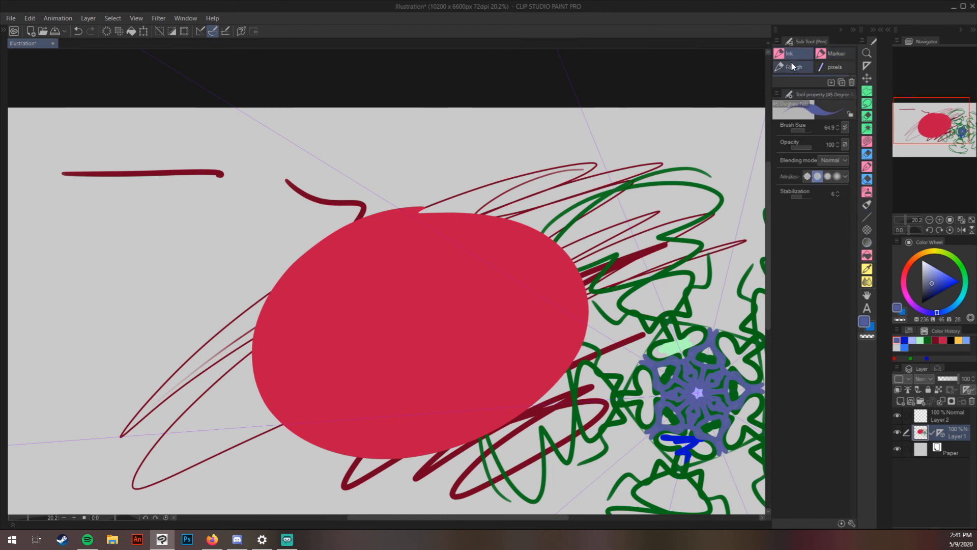
mouse_move(790, 56)
left_mouse_down()
mouse_move(741, 70)
mouse_move(269, 32)
left_mouse_up()
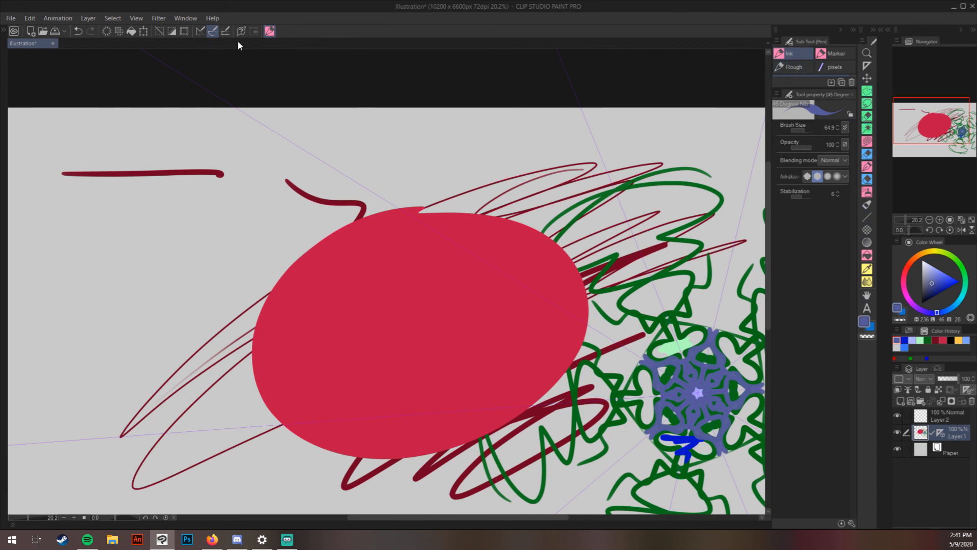
Step: Delete the Ink shortcut from the command bar and check the command bar's customization options
right_click(269, 38)
left_click(303, 45)
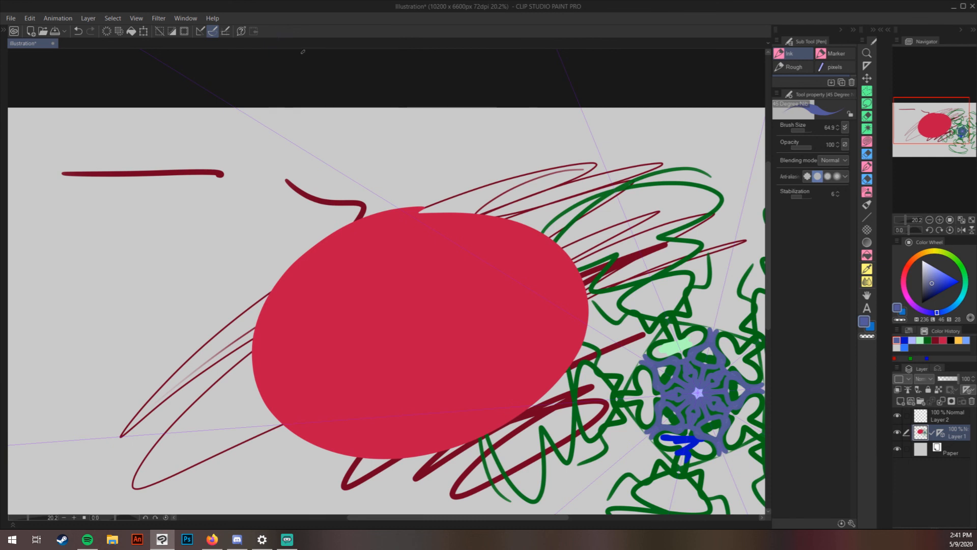
right_click(282, 35)
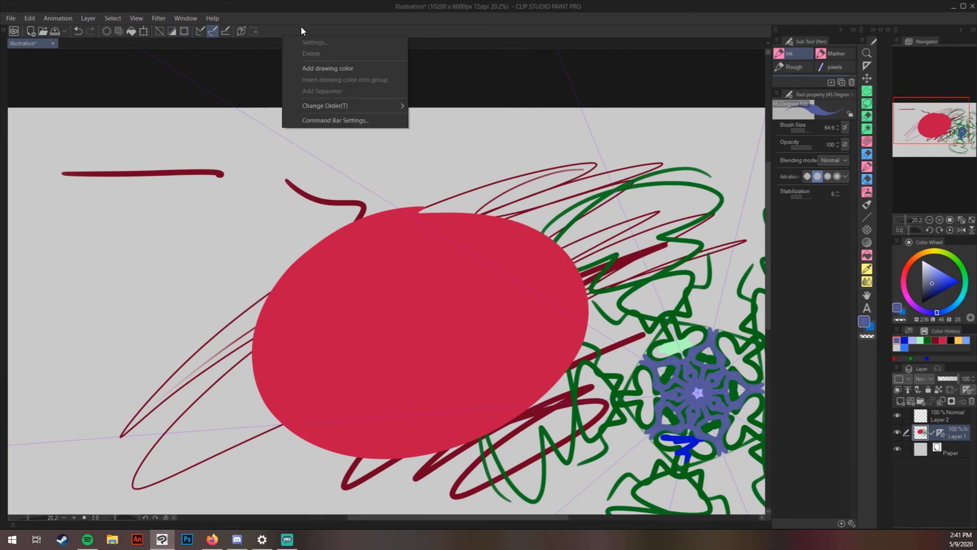
right_click(350, 32)
left_click(599, 27)
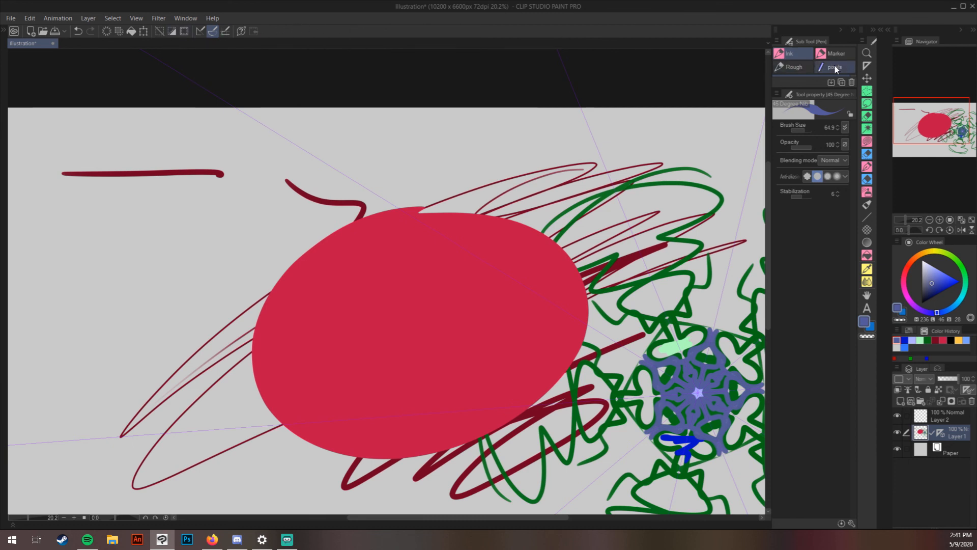
Step: Look through the sub tools and properties of the other tools, including Gradient and Selection, and return to the pen
left_click(867, 269)
left_click(867, 242)
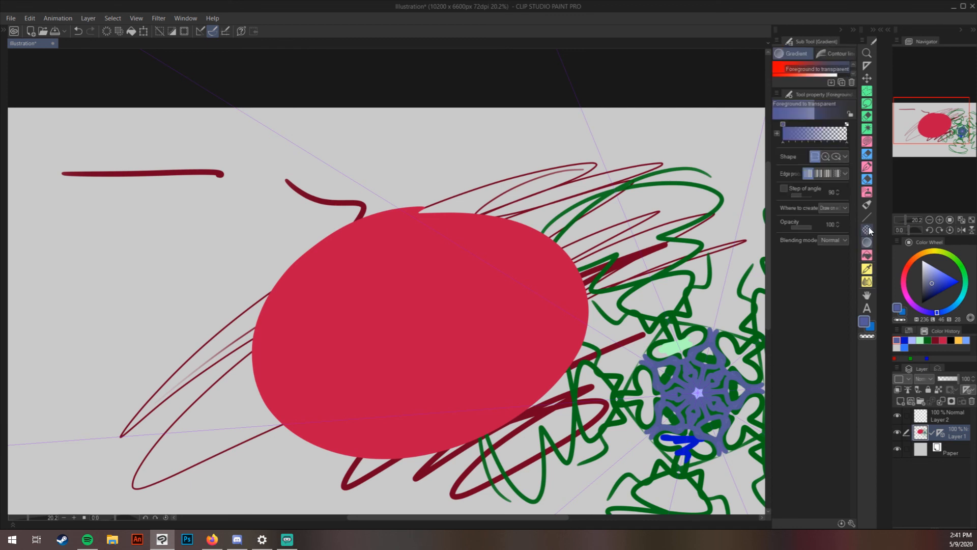
left_click(868, 193)
left_click(867, 179)
left_click(865, 145)
left_click(864, 118)
left_click(865, 95)
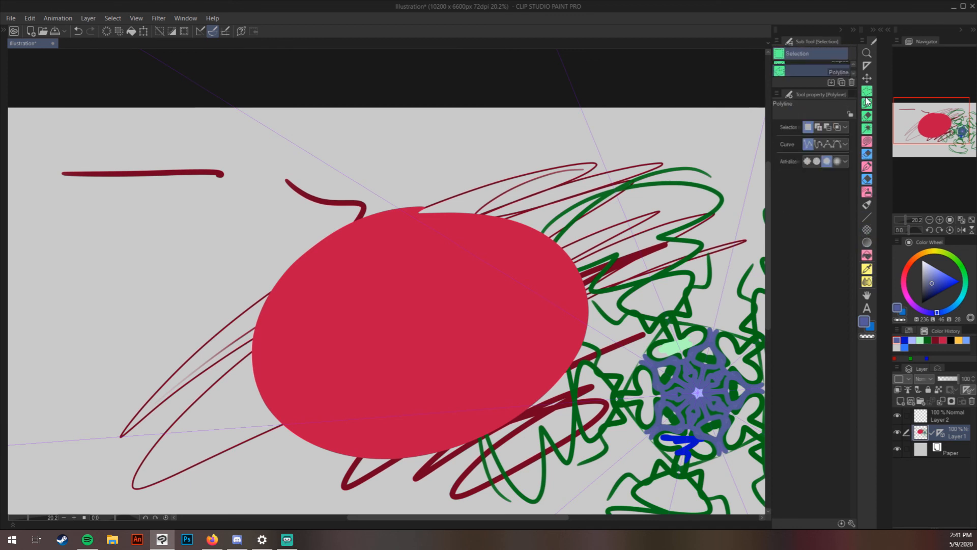
left_click(865, 144)
left_click(867, 166)
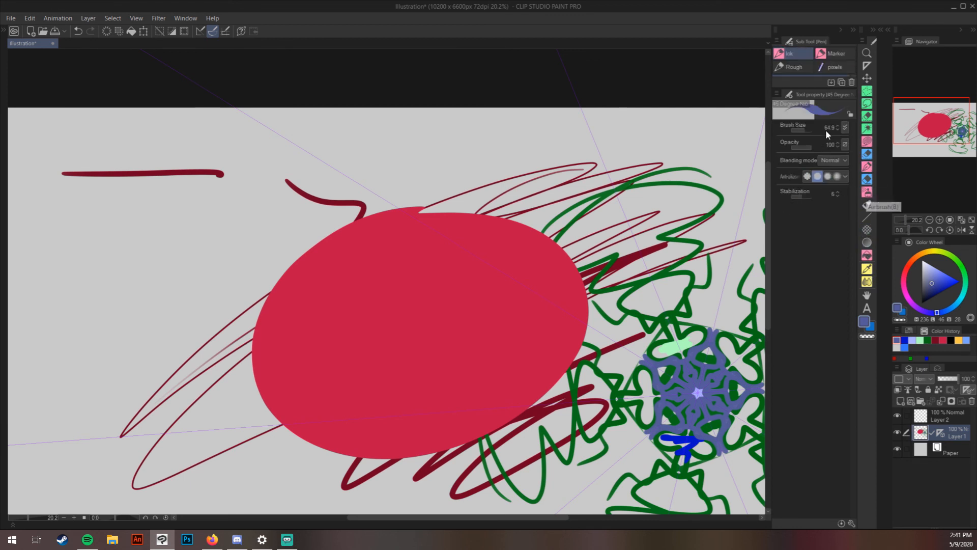
Step: Enlarge the Sub Tool palette to list the Ink brushes and lower the 45 Degree Nib's opacity to 88
mouse_move(816, 91)
left_mouse_down()
mouse_move(786, 311)
mouse_move(808, 325)
left_mouse_up()
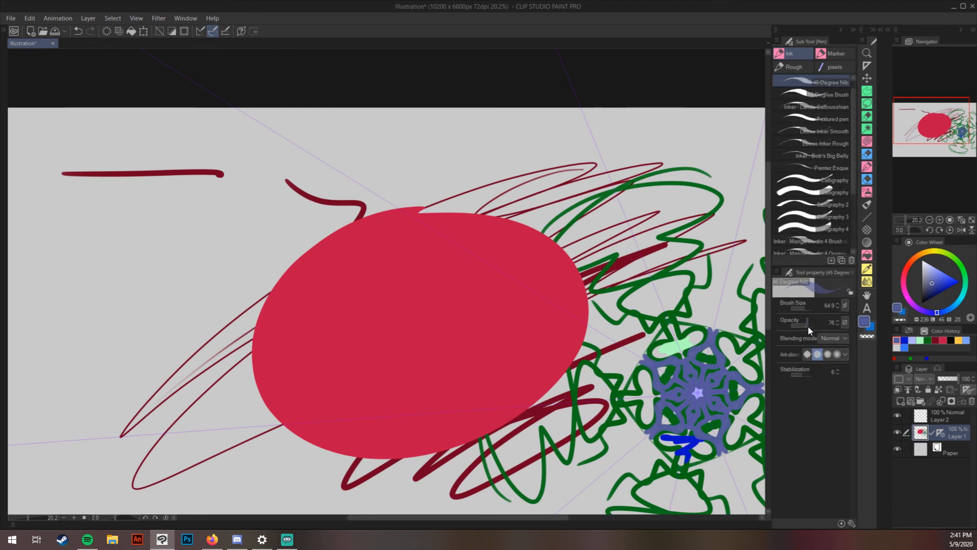
Step: Delete the symmetrical ruler from Layer 1
right_click(942, 435)
left_click(890, 352)
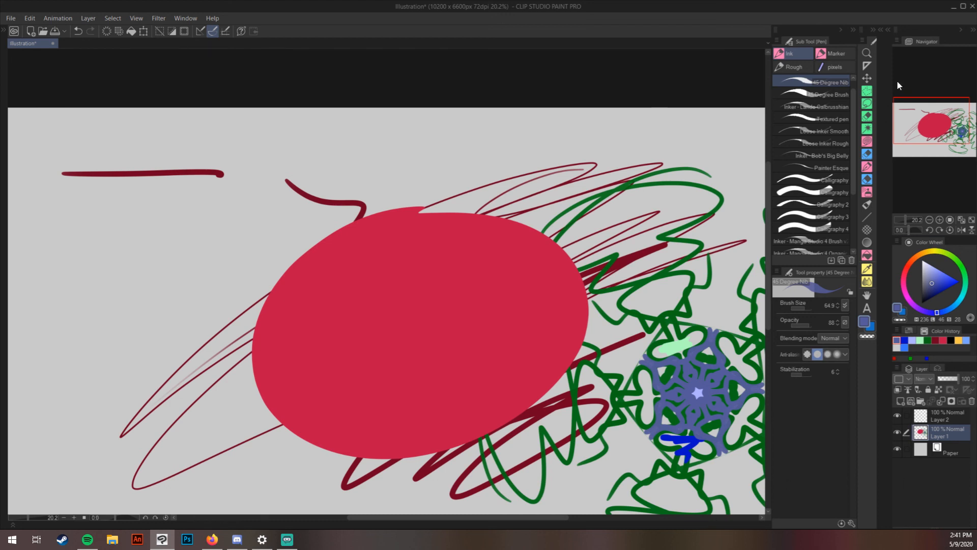
left_click_drag(928, 112, 918, 123)
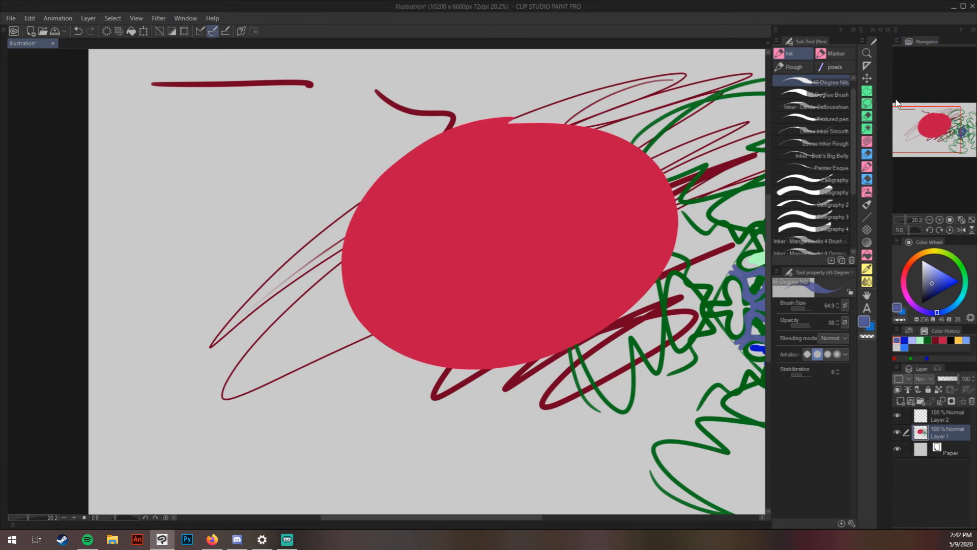